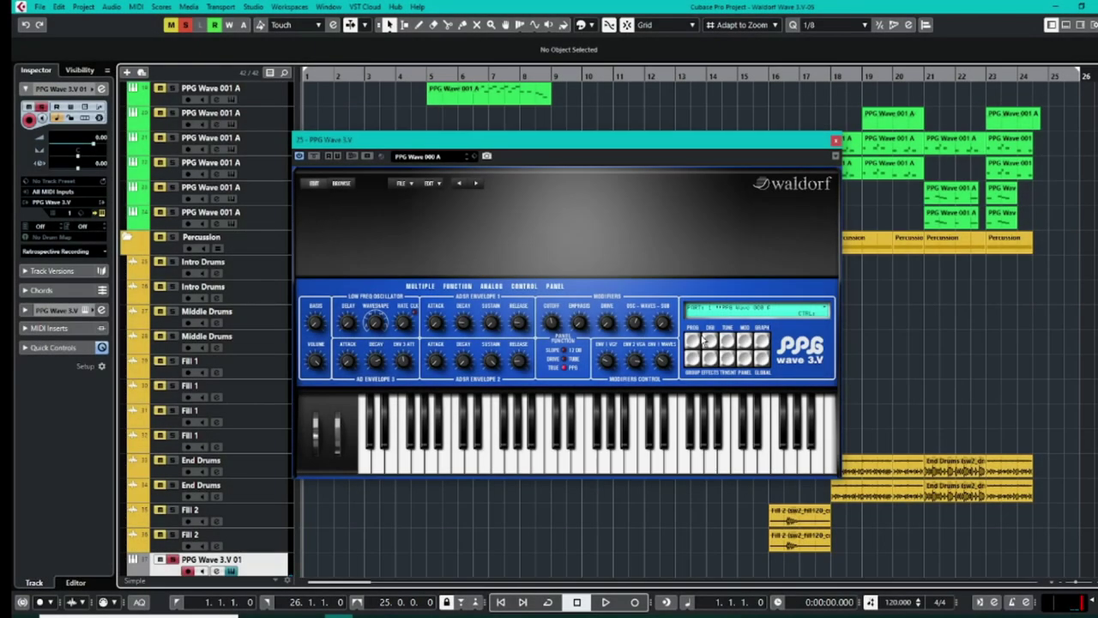
# Step: Check the Waves-Sub and Emphasis knob values, then bring up the PPG effects and equalizer page
pyautogui.moveTo(638, 311)
pyautogui.moveTo(580, 337)
pyautogui.click(709, 359)
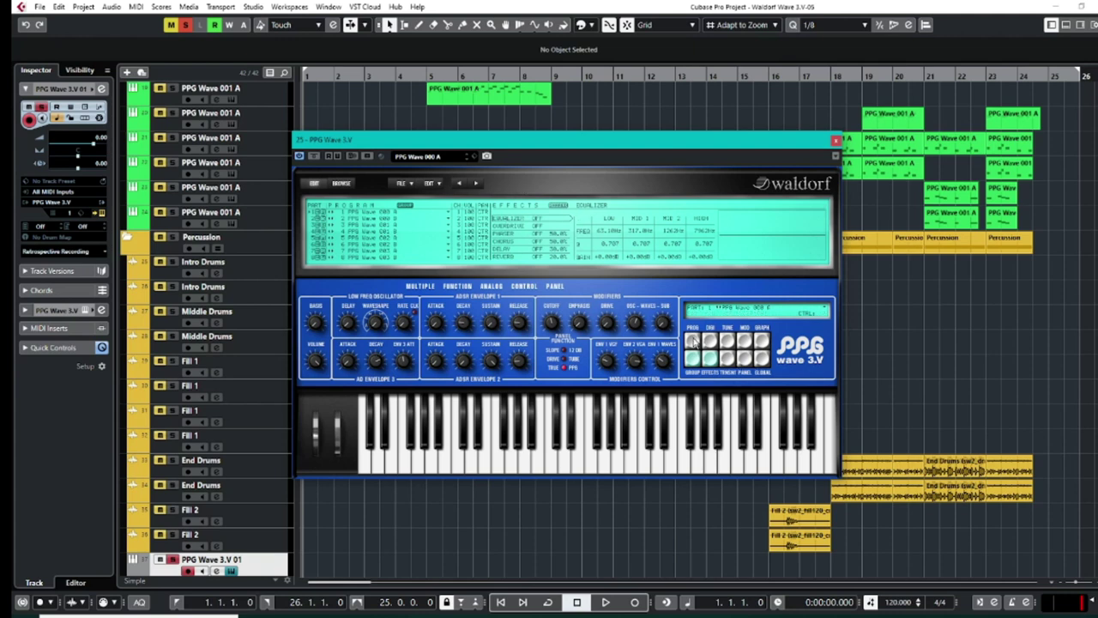
# Step: Cycle through the DIG, TUNE, MOD and GRAPH pages and return to the effects page
pyautogui.click(725, 343)
pyautogui.click(712, 341)
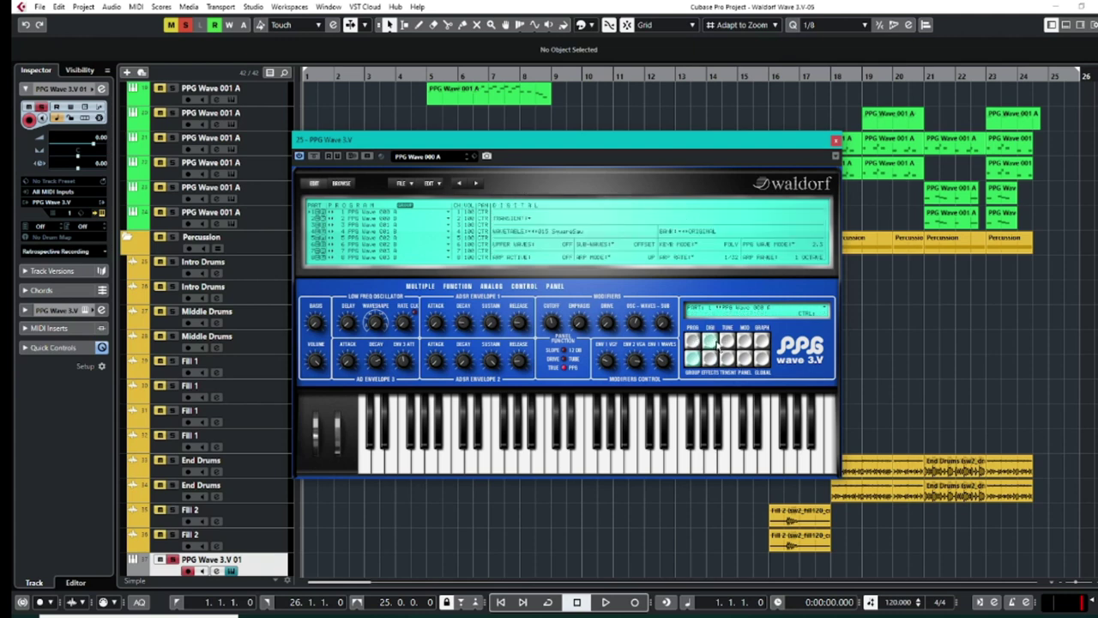
pyautogui.click(726, 343)
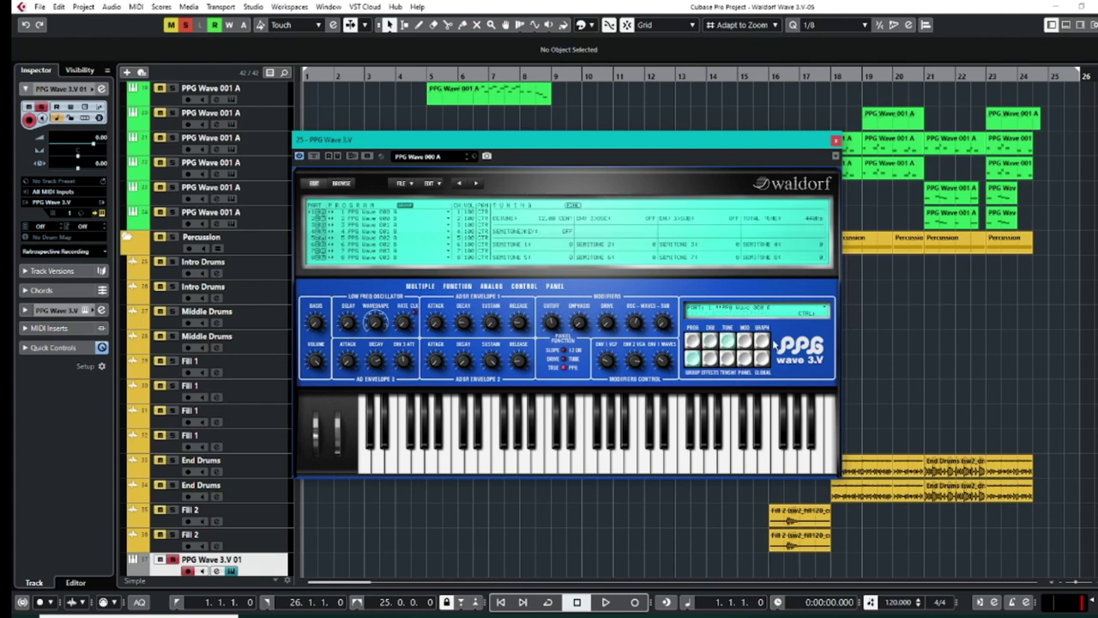
pyautogui.click(747, 341)
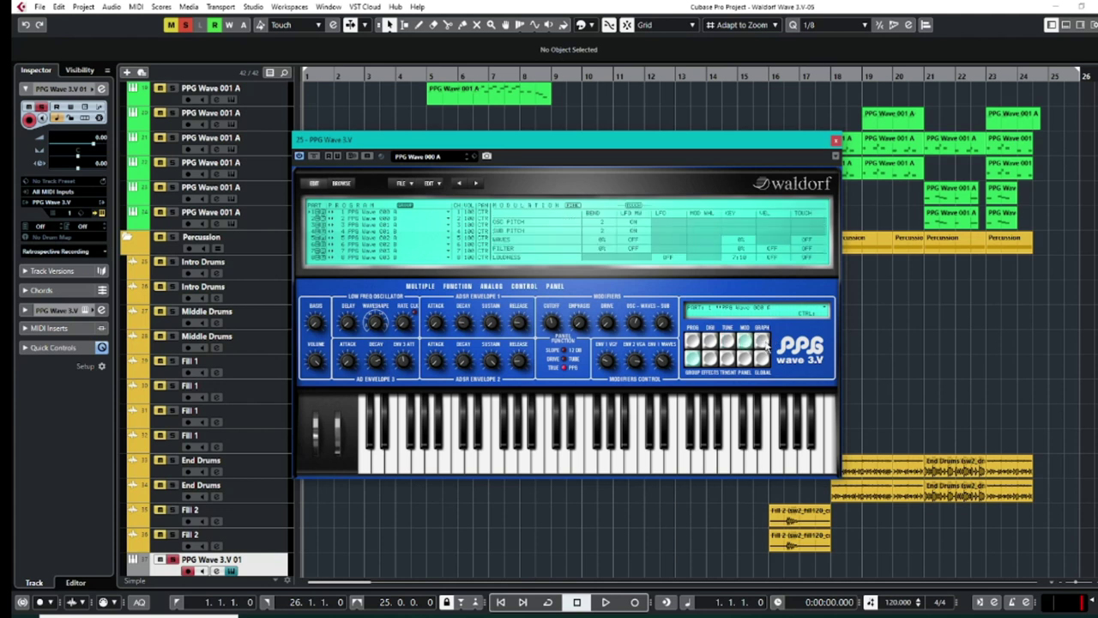
pyautogui.click(762, 341)
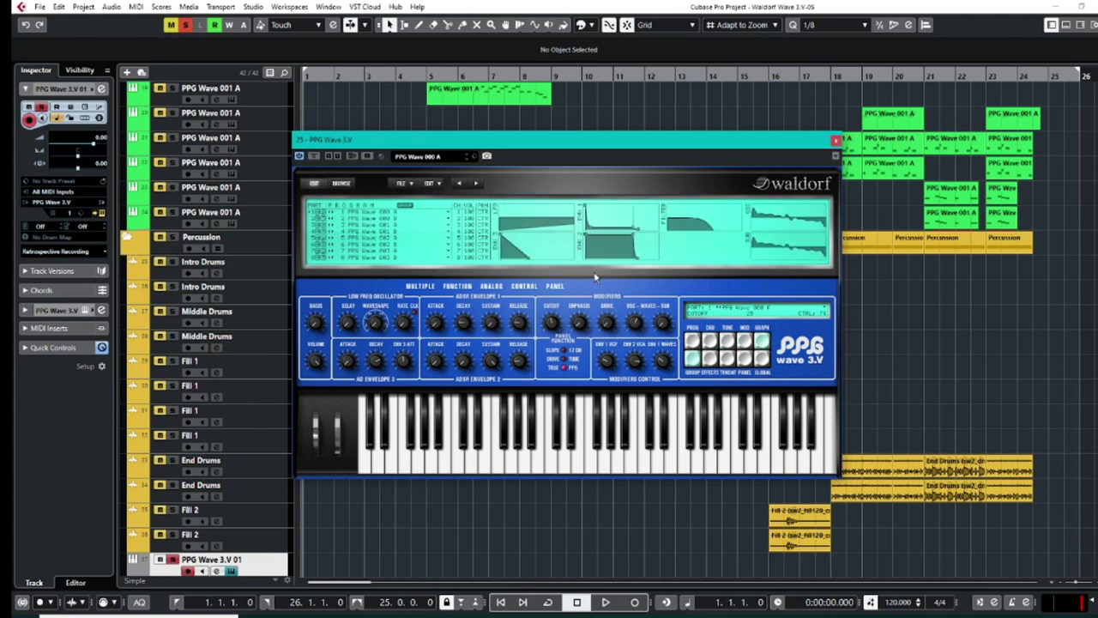
pyautogui.click(691, 358)
pyautogui.click(712, 361)
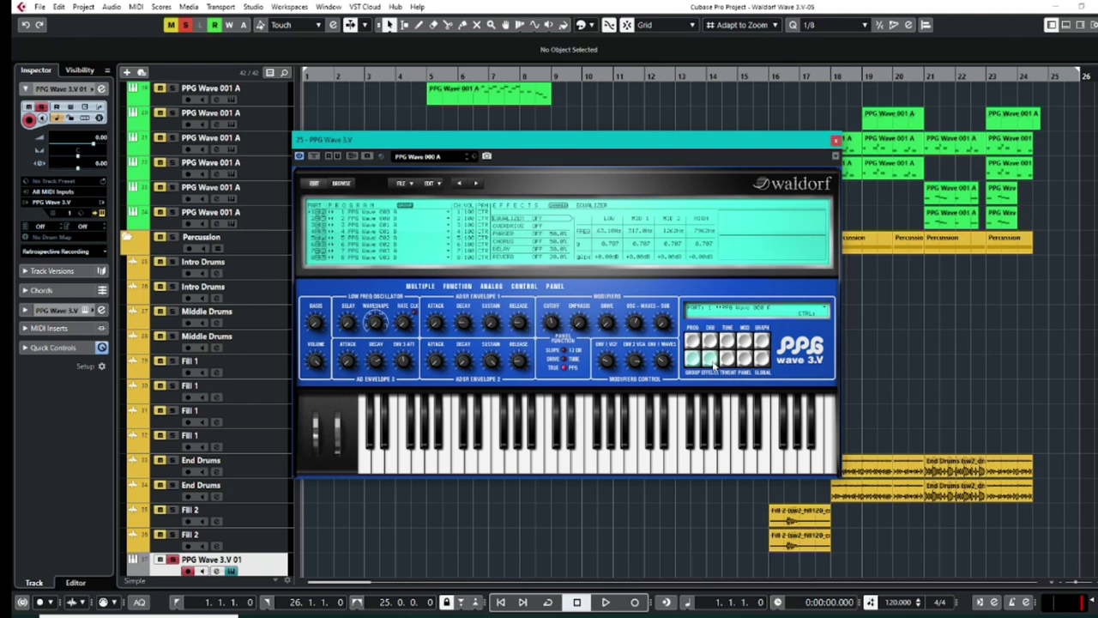
# Step: Switch the EQUALIZER to ON, then show the MOD and TUNE pages
pyautogui.click(536, 220)
pyautogui.click(537, 222)
pyautogui.click(537, 221)
pyautogui.click(744, 341)
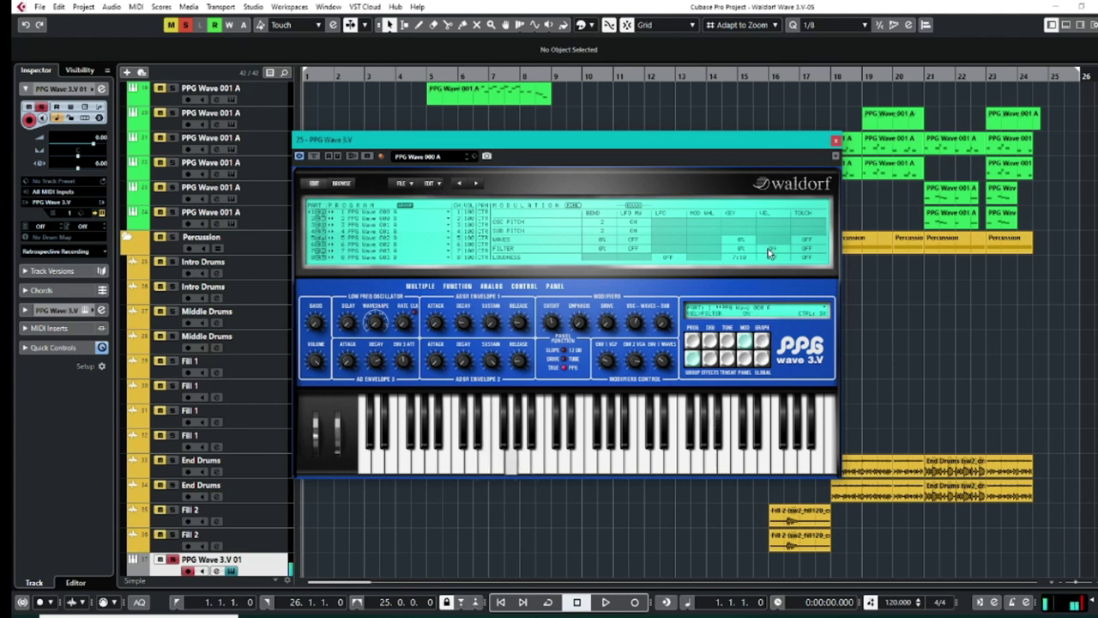
pyautogui.click(726, 341)
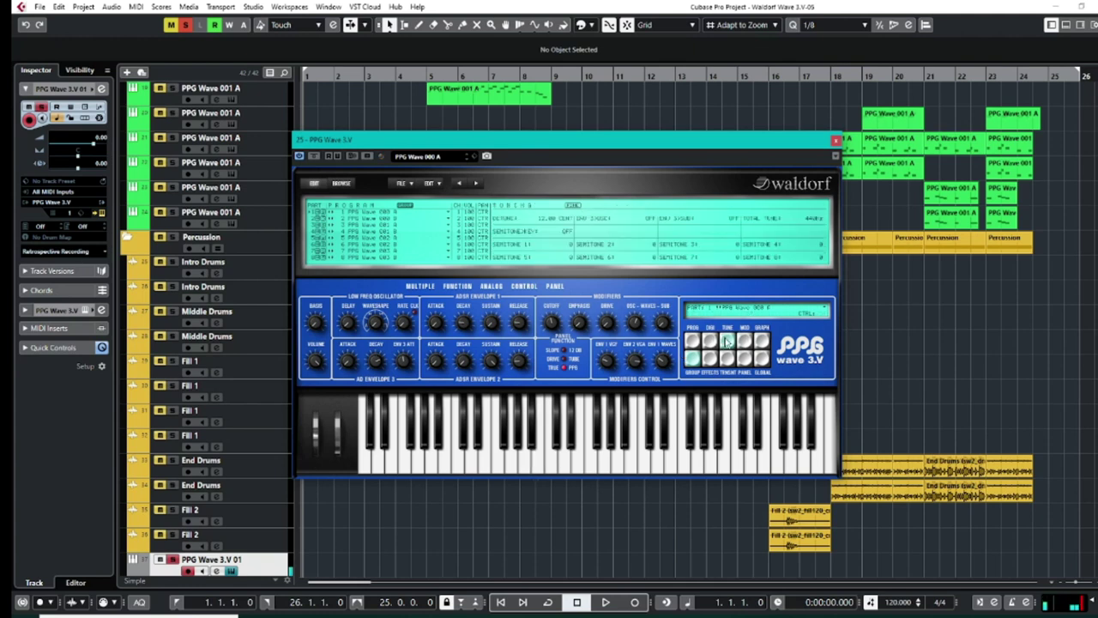
# Step: Load the PPG Wave 061 B preset from the preset list
pyautogui.click(440, 161)
pyautogui.scroll(-10, 467, 326)
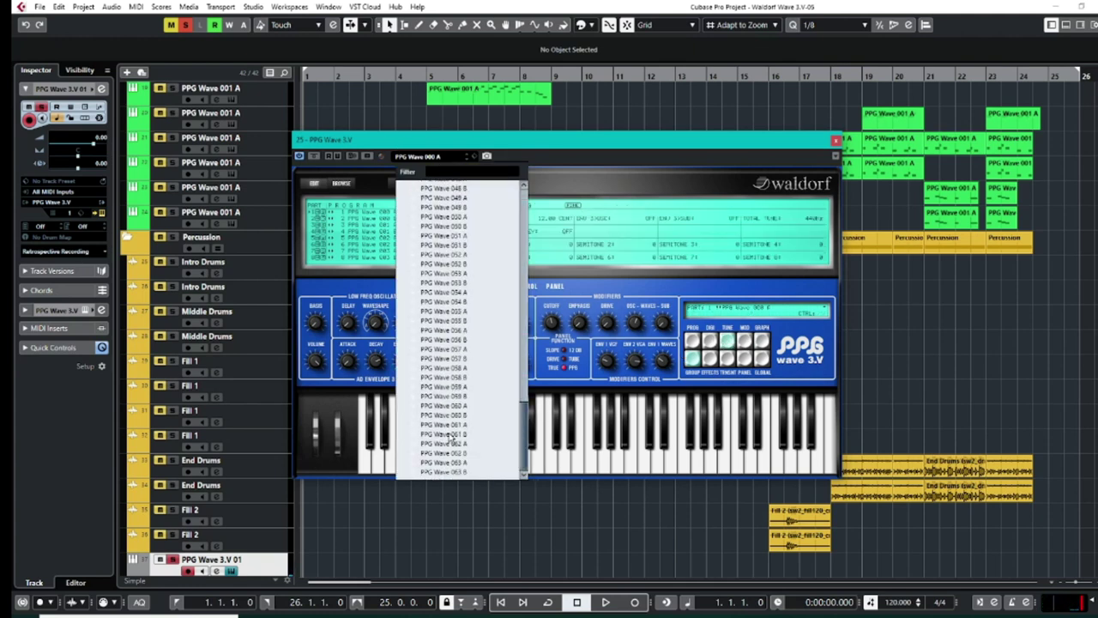
pyautogui.click(452, 435)
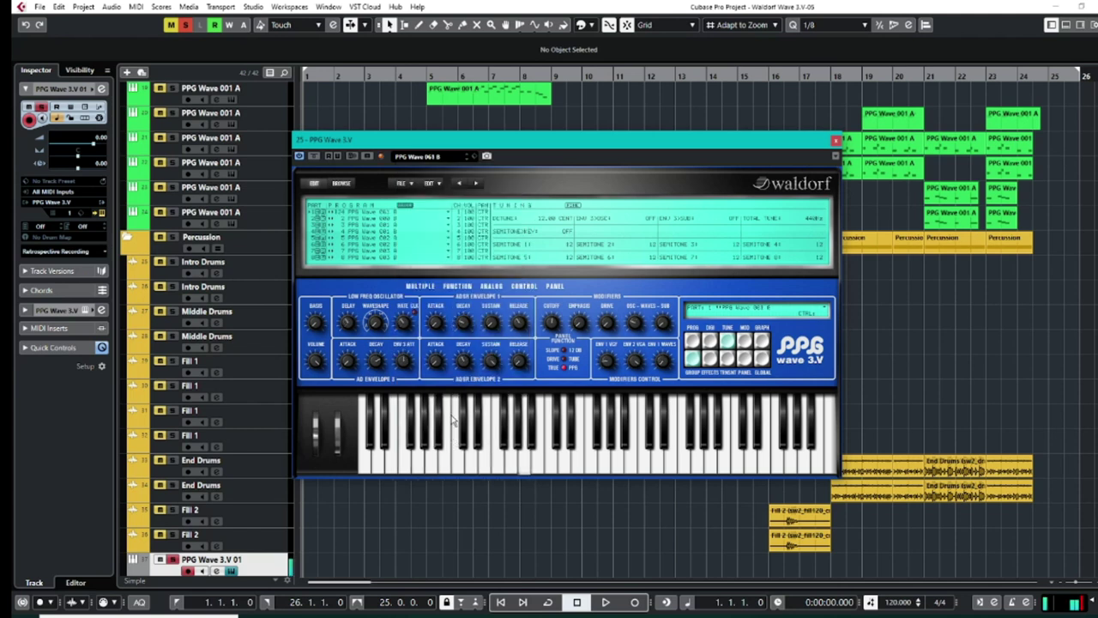
# Step: Load a bank from Local Library > Factory Soundsets and choose its Cheesy PPG preset
pyautogui.click(342, 185)
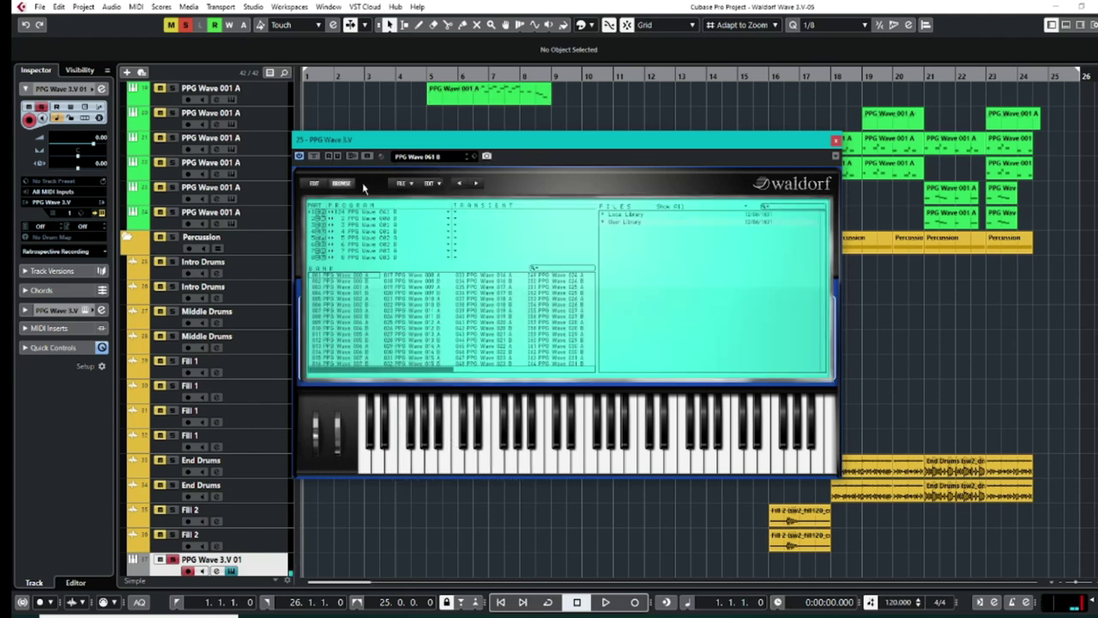
pyautogui.click(603, 216)
pyautogui.click(604, 230)
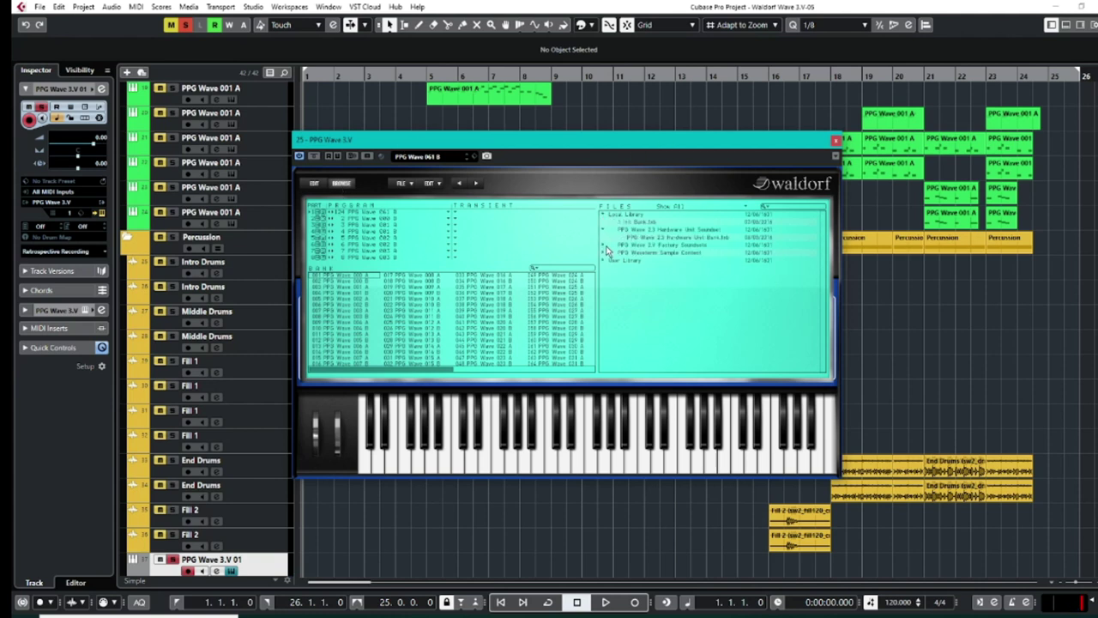
pyautogui.click(604, 246)
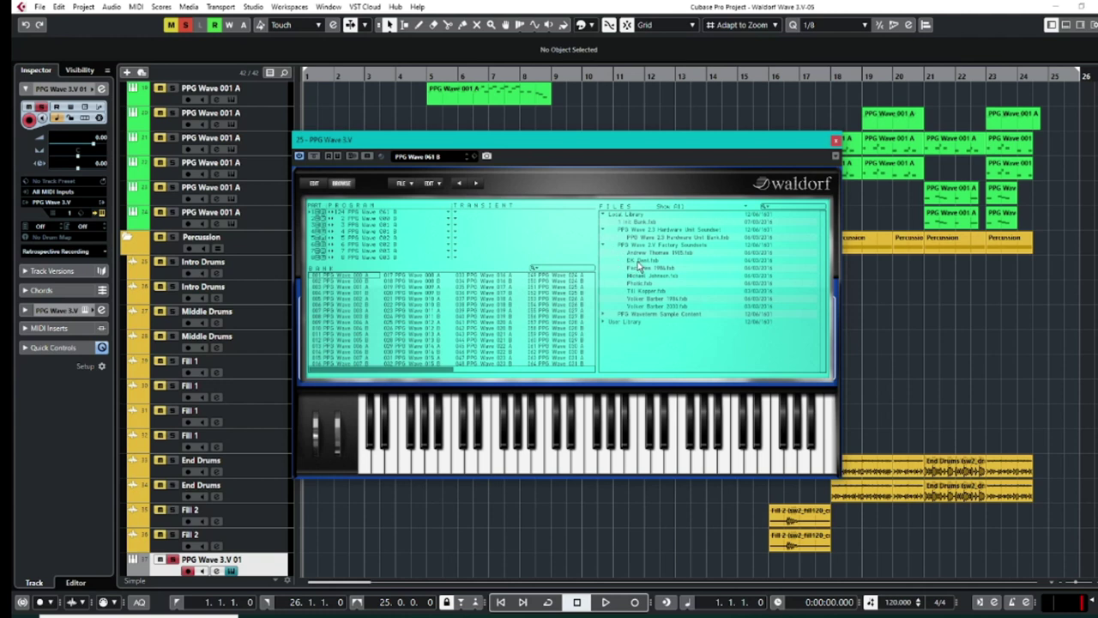
pyautogui.doubleClick(639, 261)
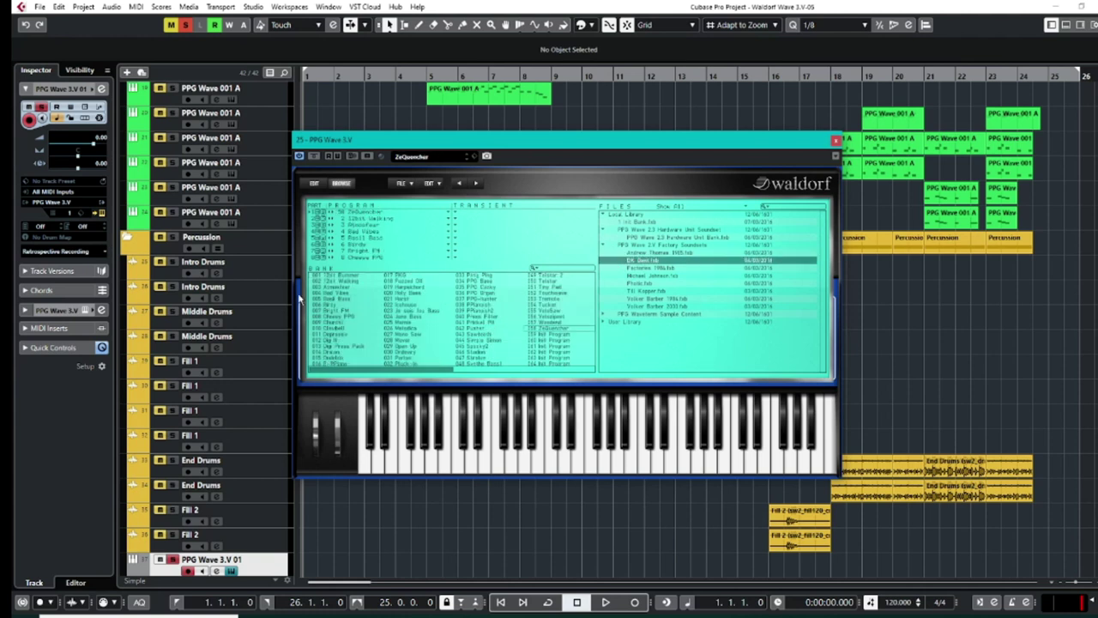
pyautogui.click(432, 158)
pyautogui.click(442, 256)
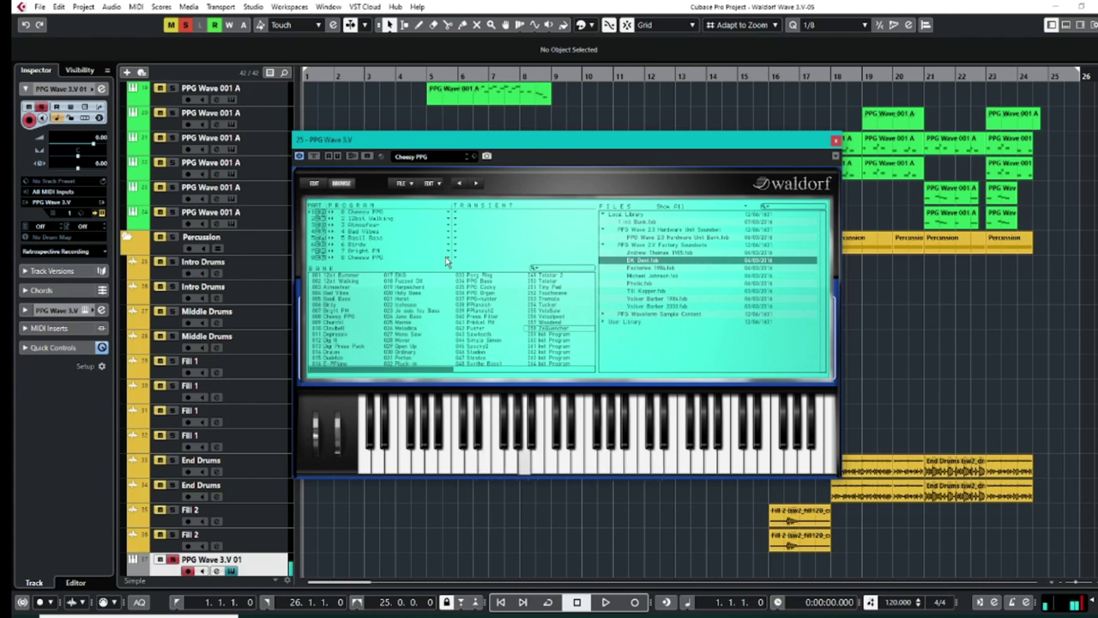
# Step: Set ARP RATE to 1/16 on the DIG page and load the 12bit Summer preset
pyautogui.click(312, 185)
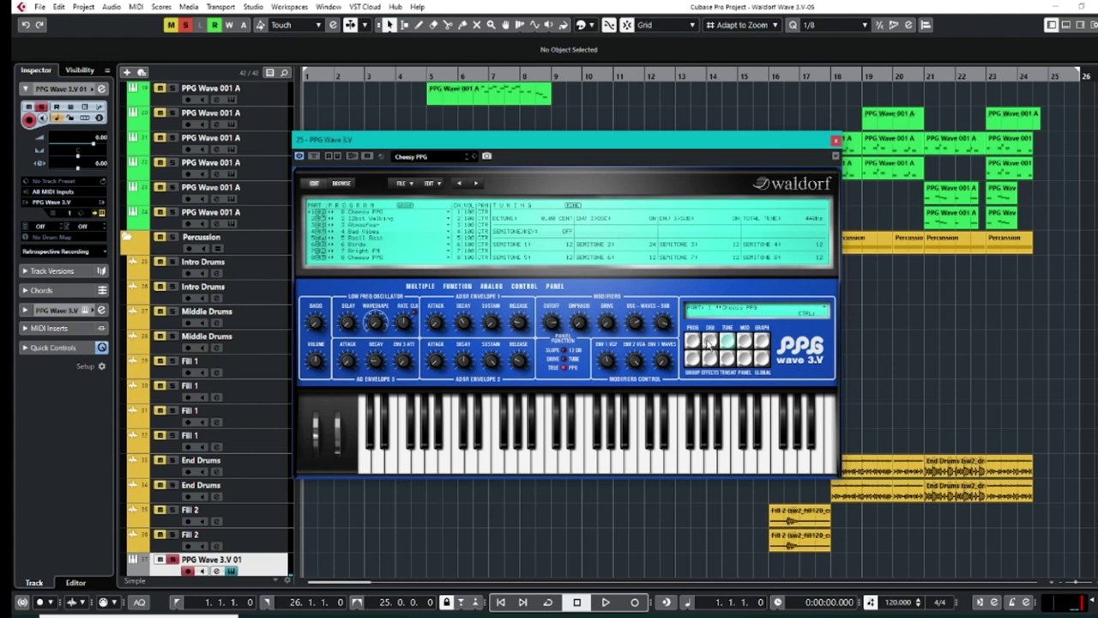
pyautogui.click(710, 342)
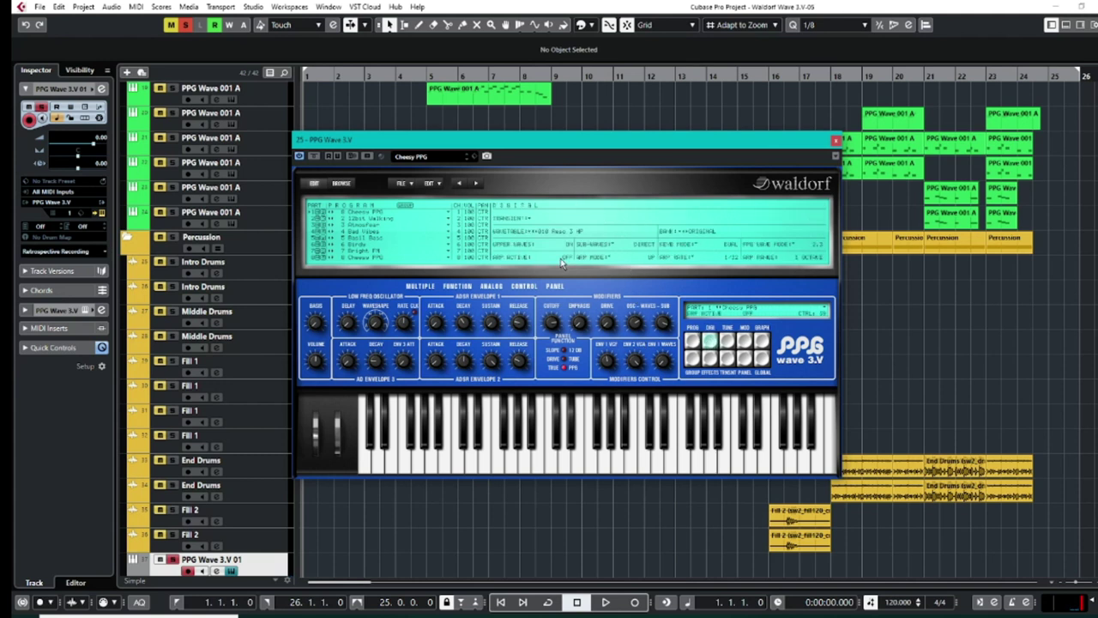
pyautogui.click(676, 263)
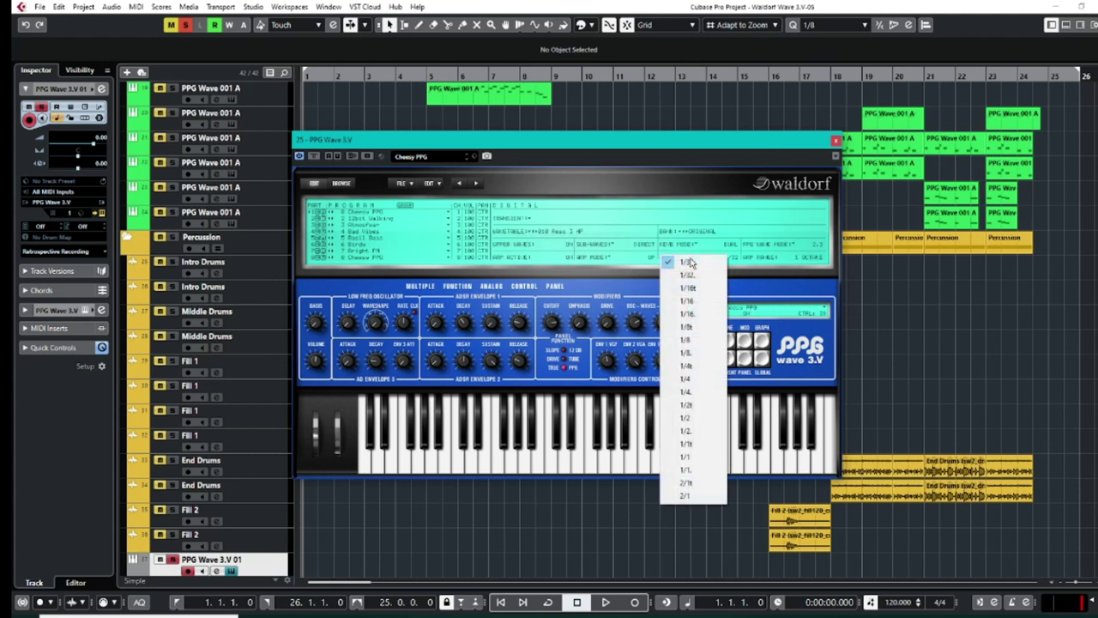
pyautogui.click(701, 310)
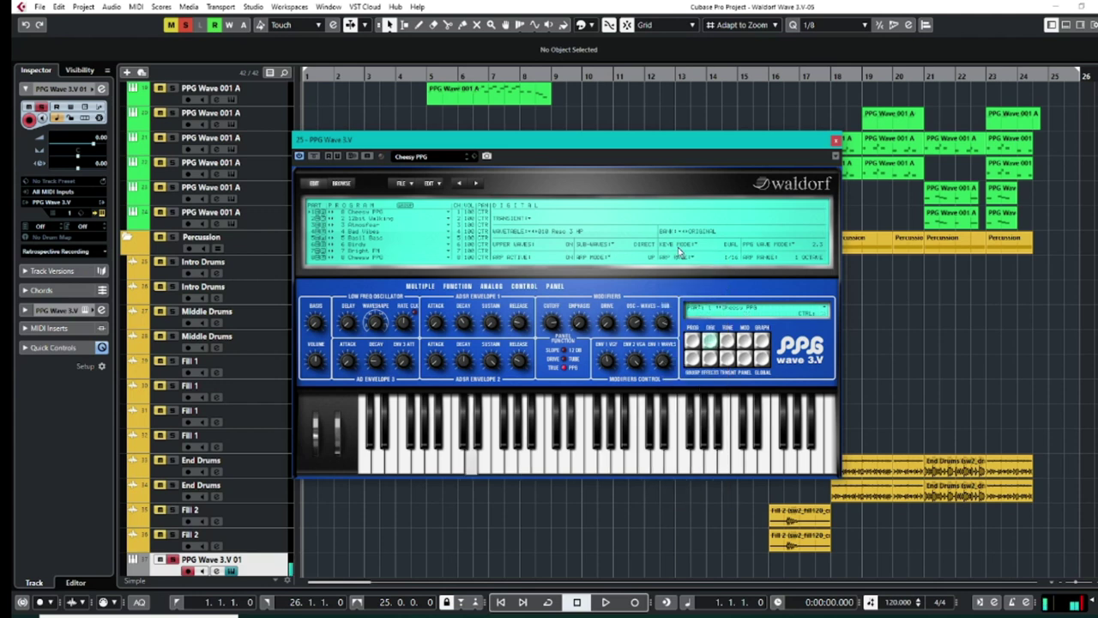
pyautogui.click(423, 158)
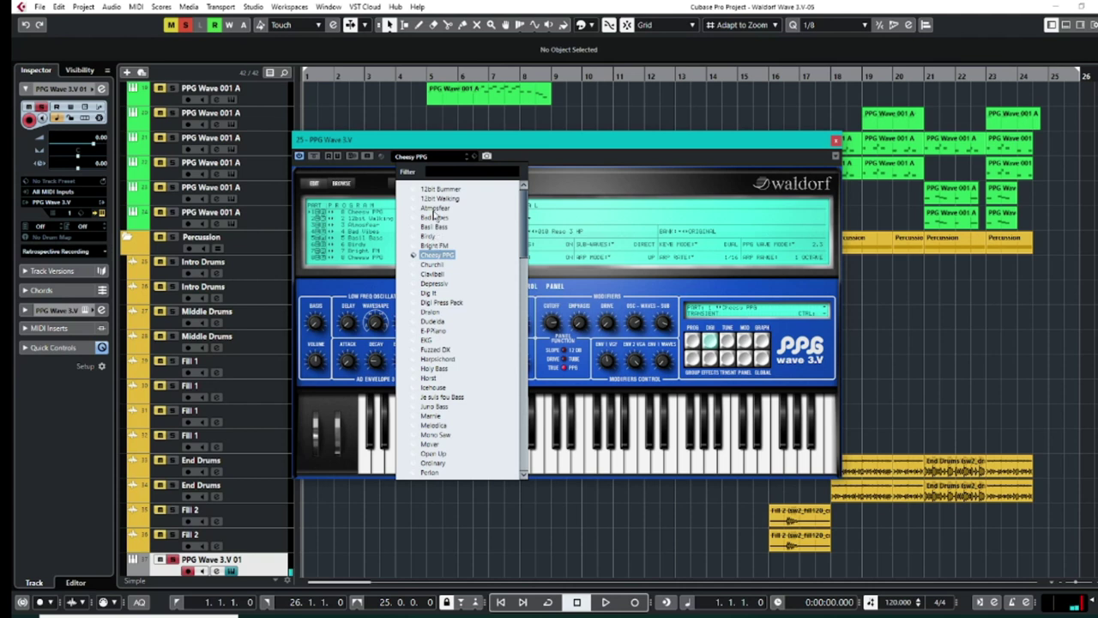
pyautogui.click(444, 190)
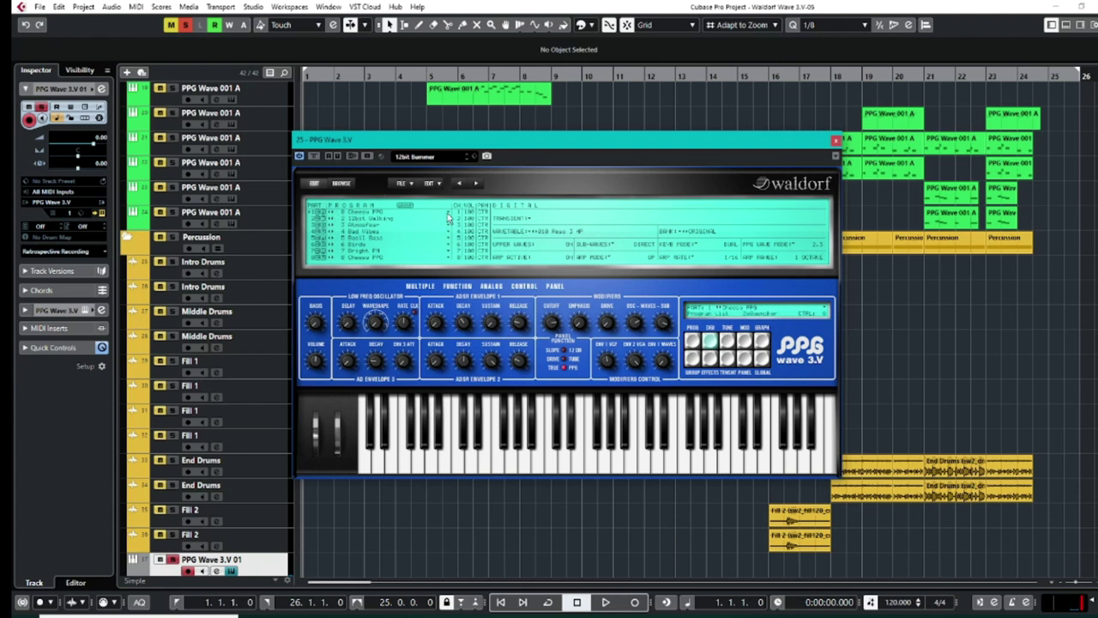
# Step: Choose 12bit Summer as part 1's program in the multi display
pyautogui.click(449, 214)
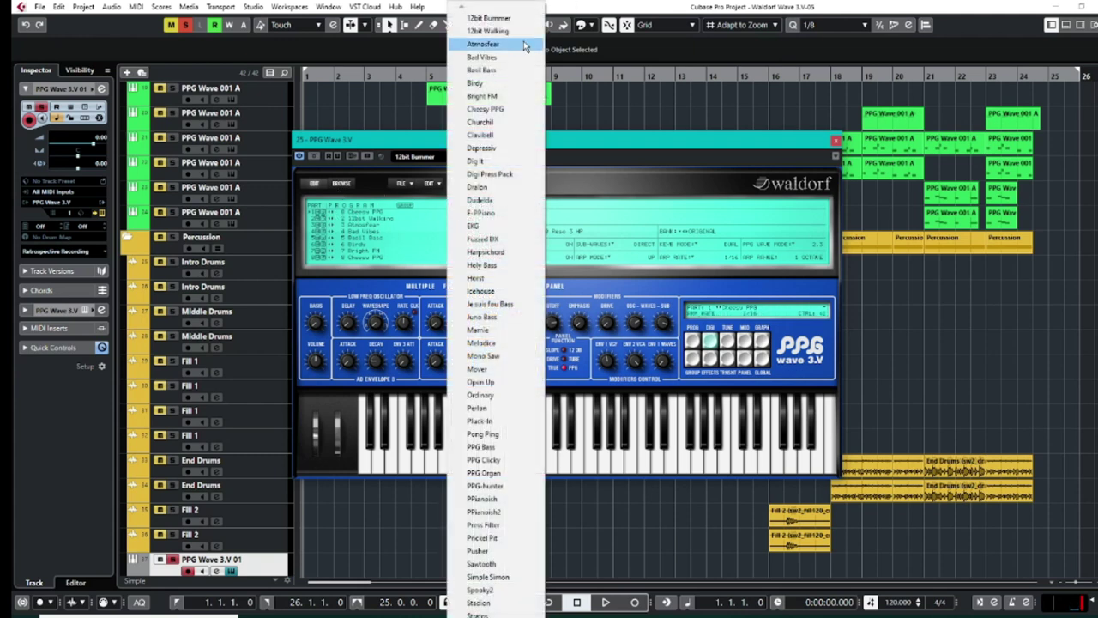
pyautogui.click(479, 17)
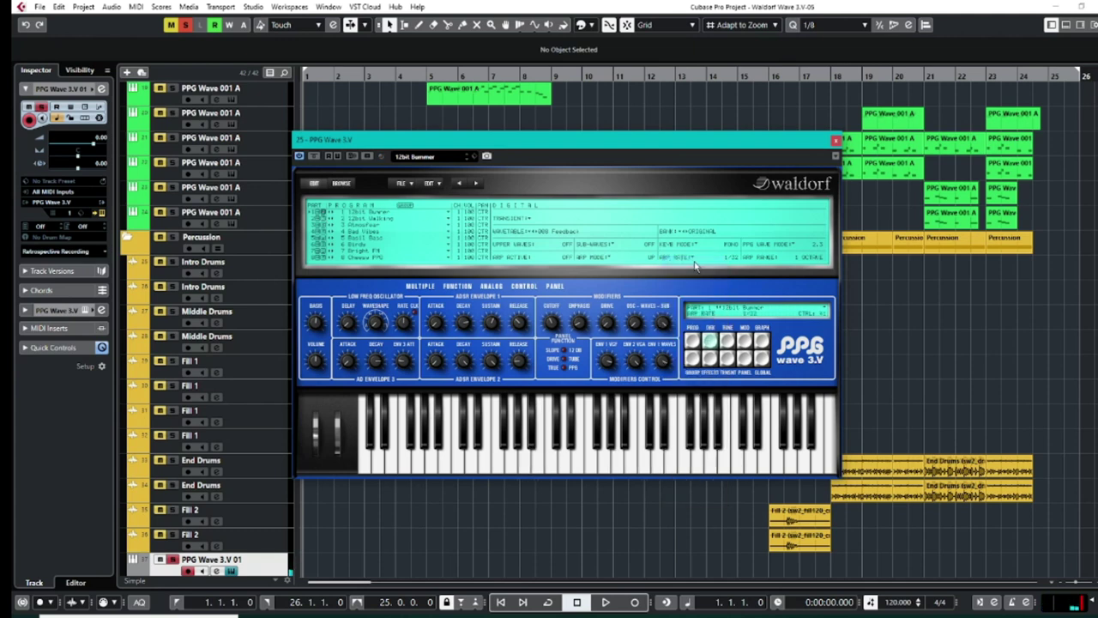
# Step: Set ARP RATE to 1/16 and ARP MODE to DOWN on the 12bit Summer preset
pyautogui.click(697, 262)
pyautogui.click(699, 307)
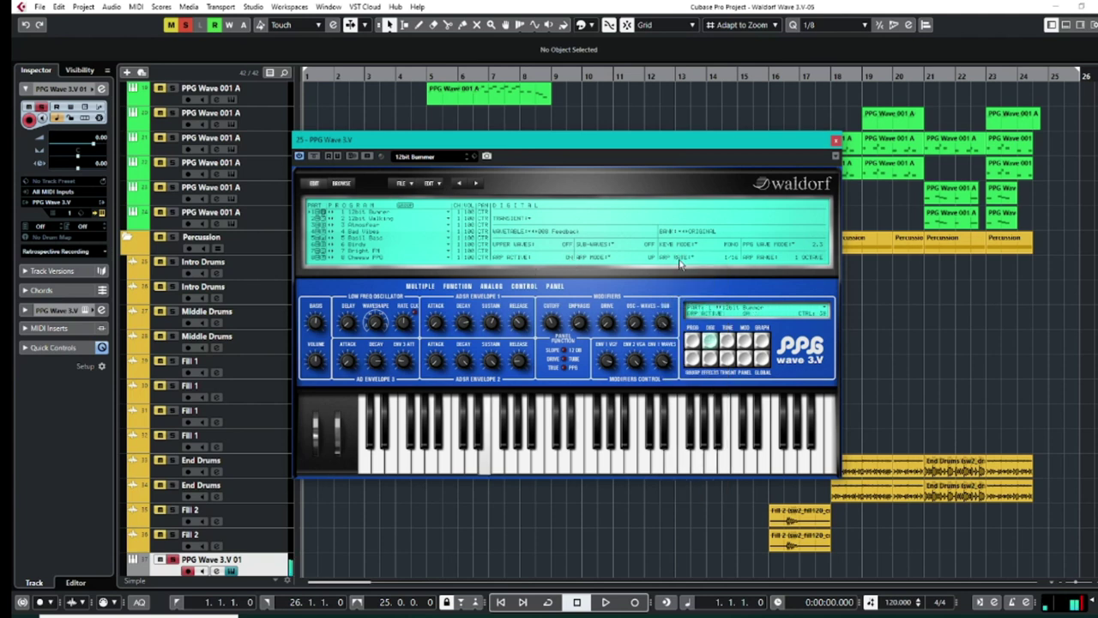
pyautogui.click(606, 263)
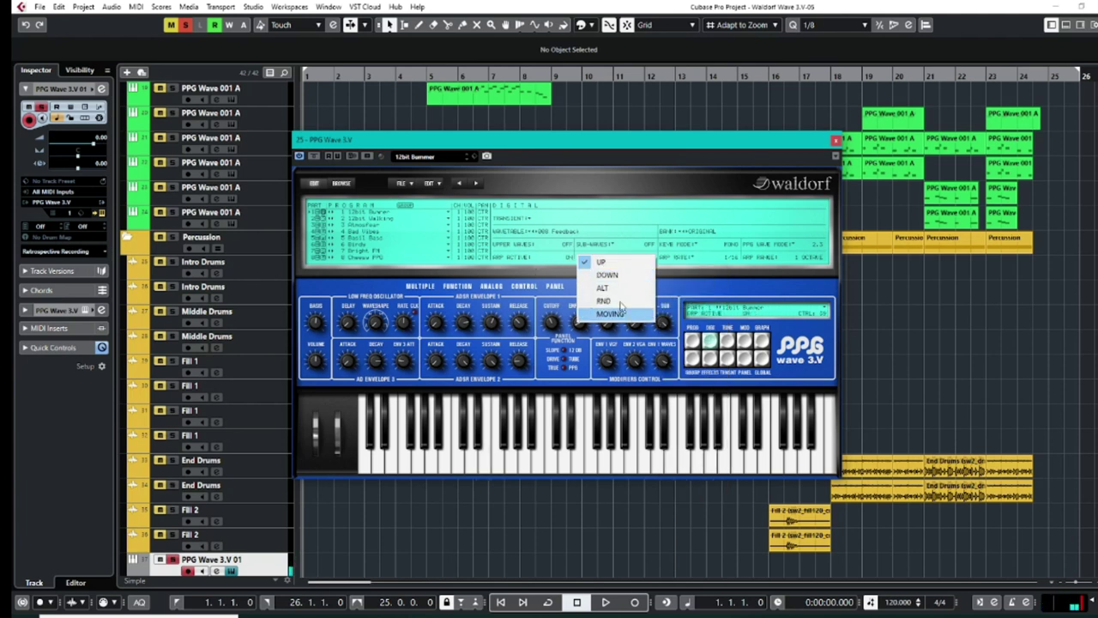
pyautogui.click(608, 274)
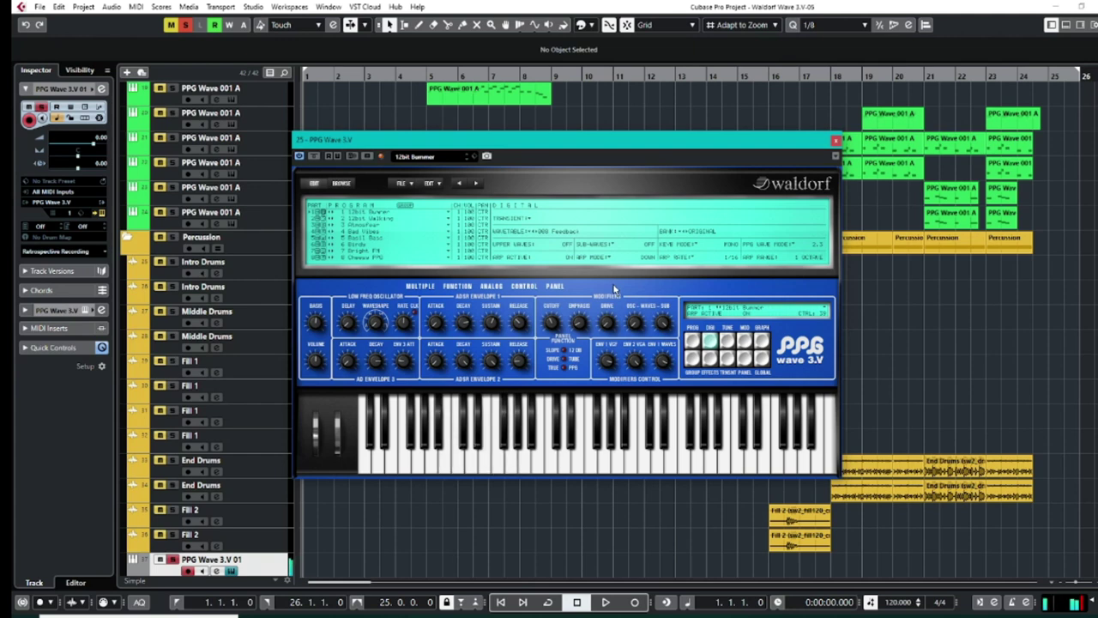
# Step: Raise DRIVE from 2 to 16 and set the Panel Function switch to TRUE PPG
pyautogui.moveTo(607, 329)
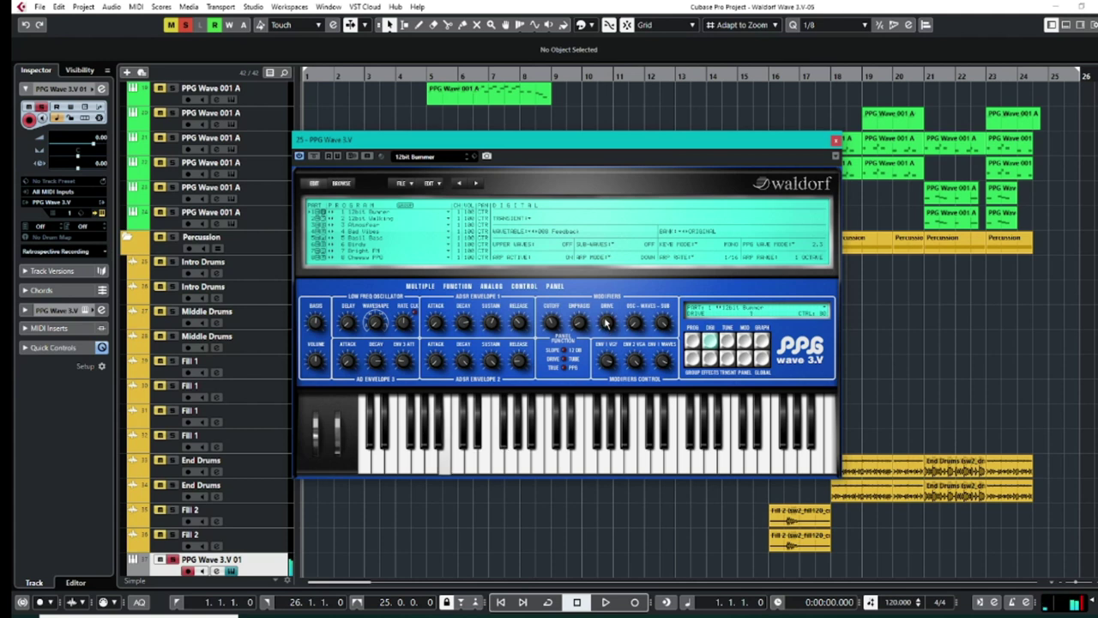
pyautogui.moveTo(607, 322); pyautogui.dragTo(608, 297)
pyautogui.moveTo(458, 363)
pyautogui.moveTo(566, 371)
pyautogui.moveTo(367, 365)
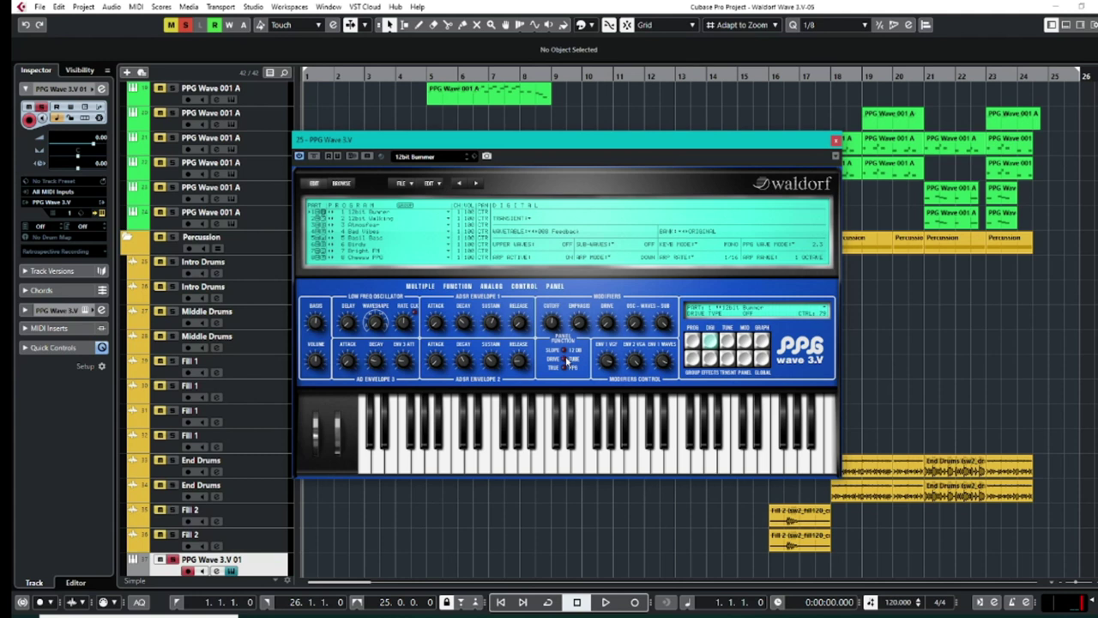
pyautogui.click(564, 368)
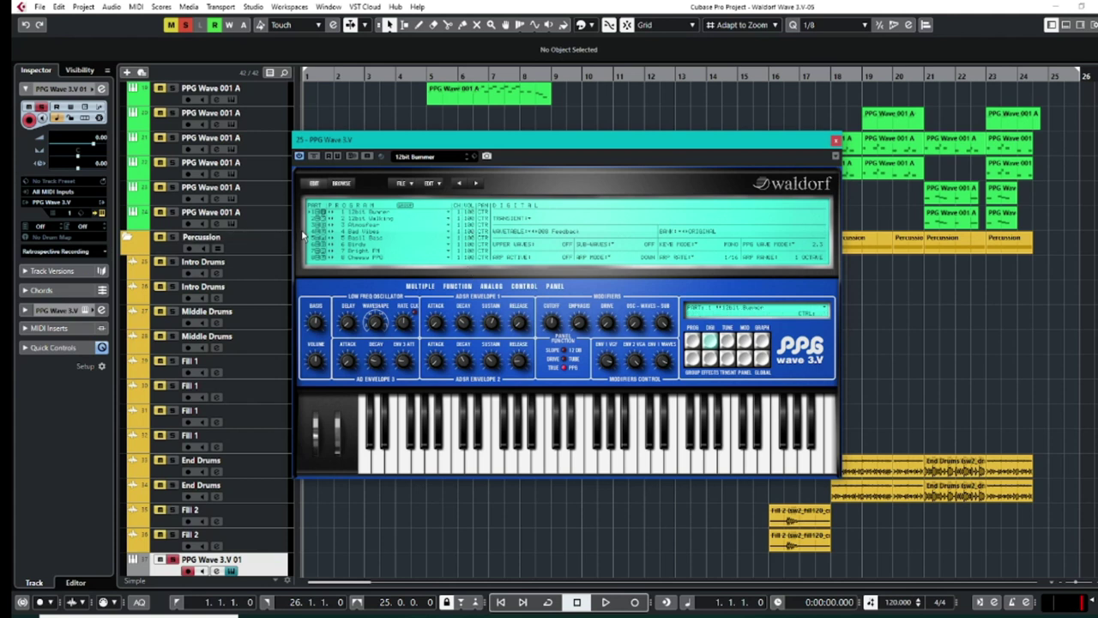
# Step: Show the waveform graphs, set Cutoff to 42 and turn the Waves knob to a new wavetable
pyautogui.click(411, 158)
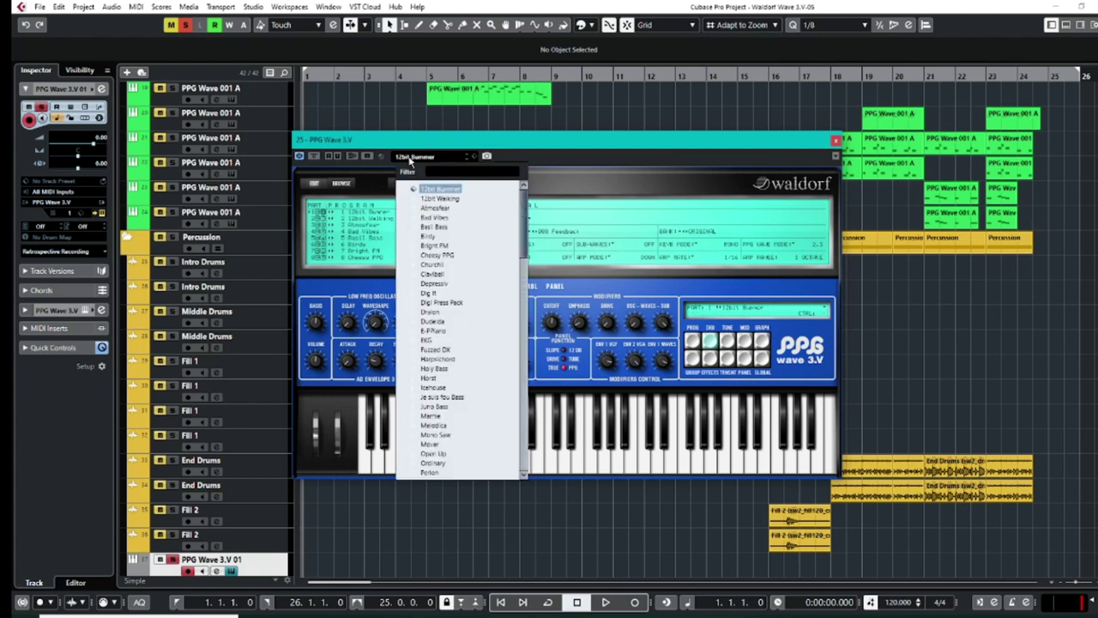
pyautogui.click(761, 341)
pyautogui.click(761, 342)
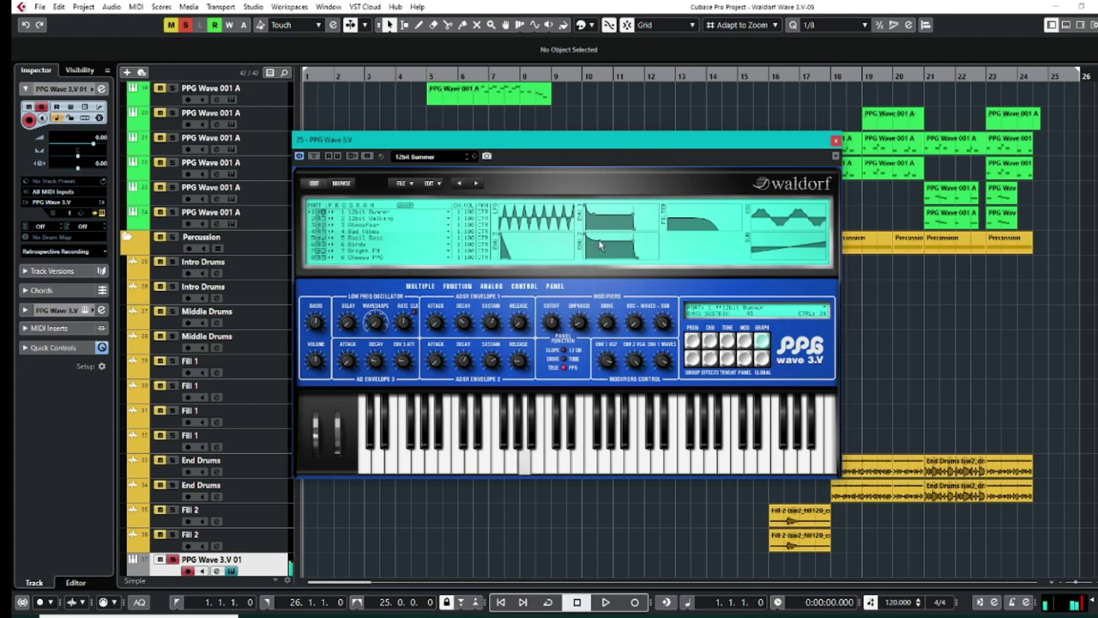
pyautogui.moveTo(705, 227)
pyautogui.mouseDown()
pyautogui.moveTo(727, 225)
pyautogui.moveTo(711, 230)
pyautogui.mouseUp()
pyautogui.moveTo(781, 245)
pyautogui.mouseDown()
pyautogui.moveTo(779, 266)
pyautogui.moveTo(782, 183)
pyautogui.moveTo(789, 207)
pyautogui.moveTo(821, 228)
pyautogui.moveTo(817, 247)
pyautogui.mouseUp()
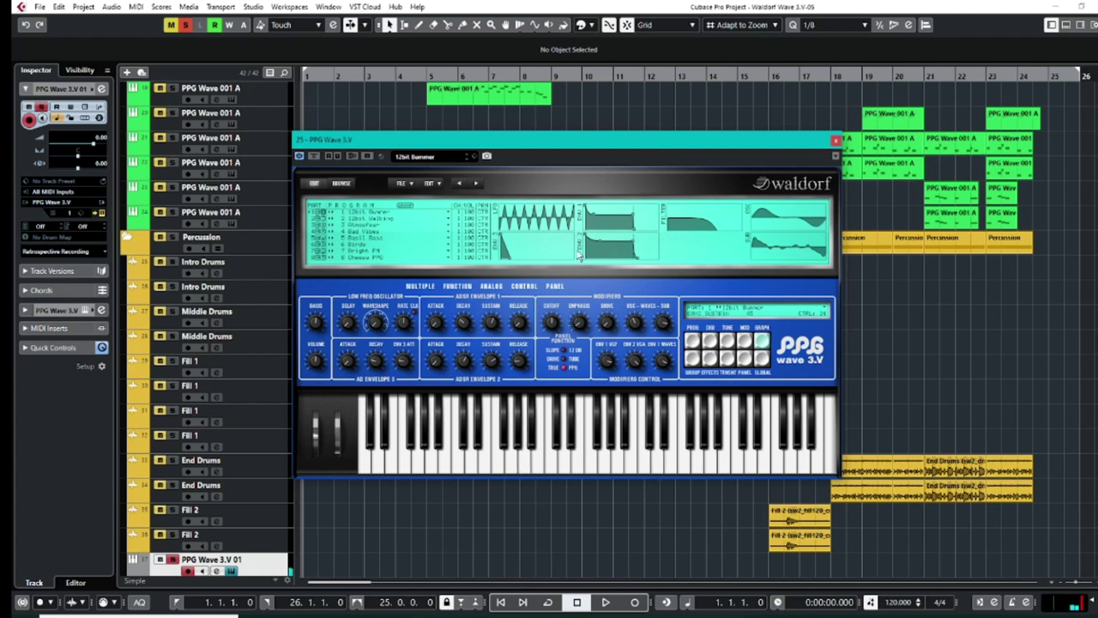
# Step: In the browser, expand PPG Waveform Sample Content and its S65-07 and S65-21 .WTB sets
pyautogui.click(343, 184)
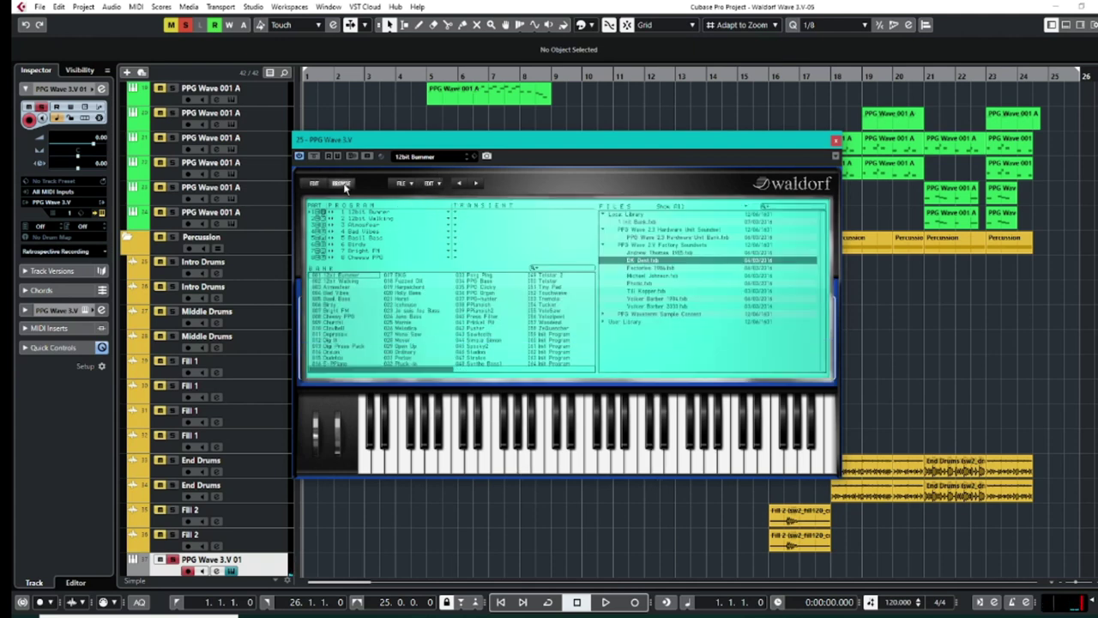
pyautogui.click(603, 315)
pyautogui.scroll(-3, 606, 309)
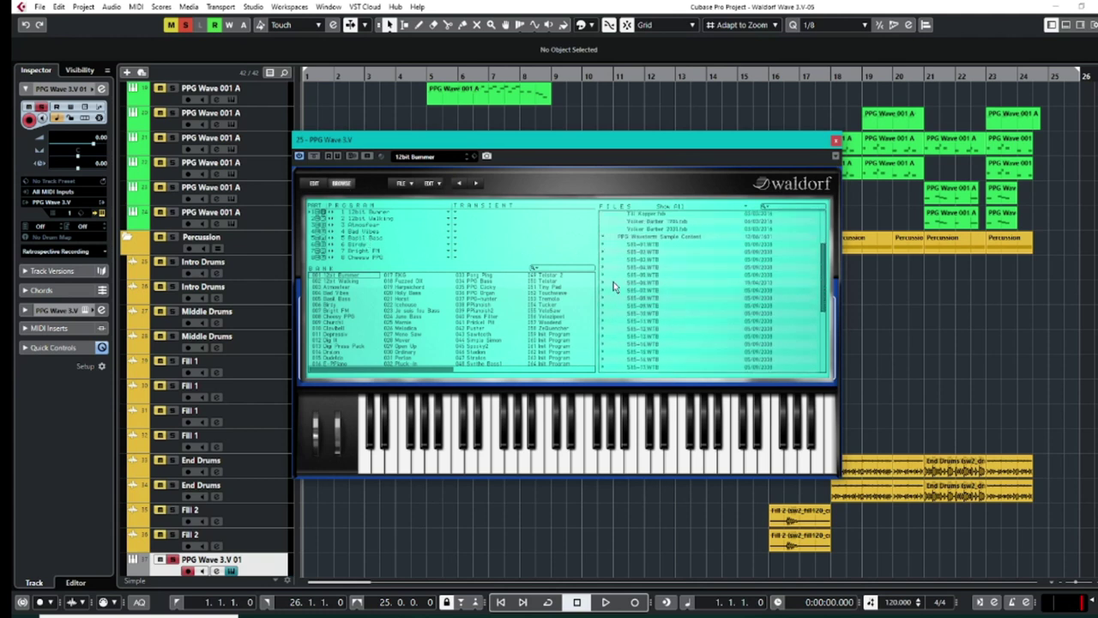
pyautogui.click(602, 290)
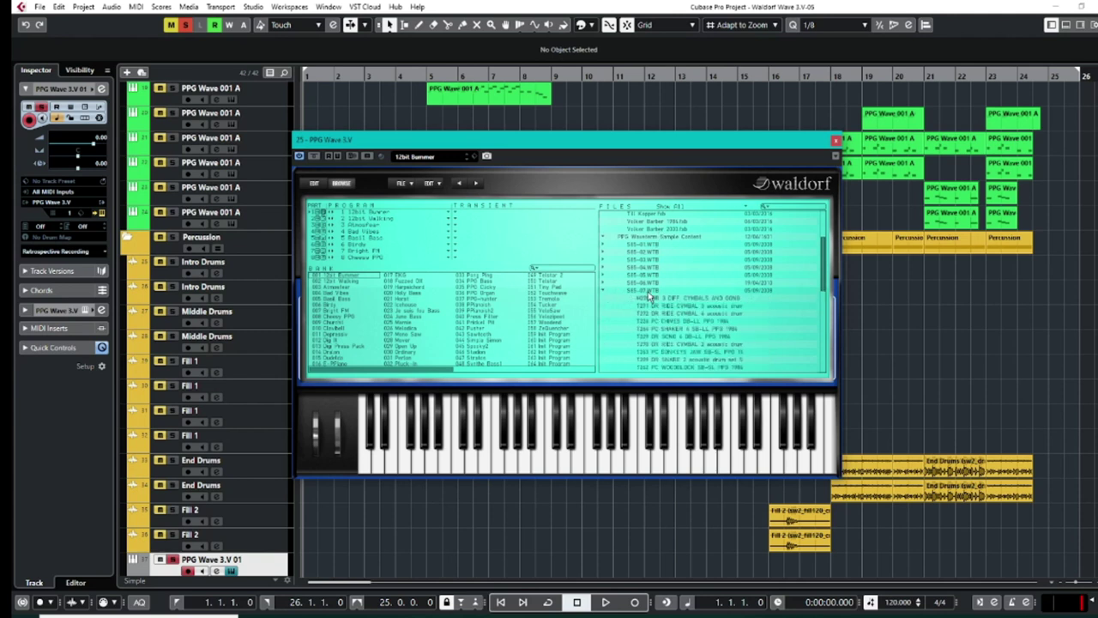
pyautogui.scroll(-2, 649, 296)
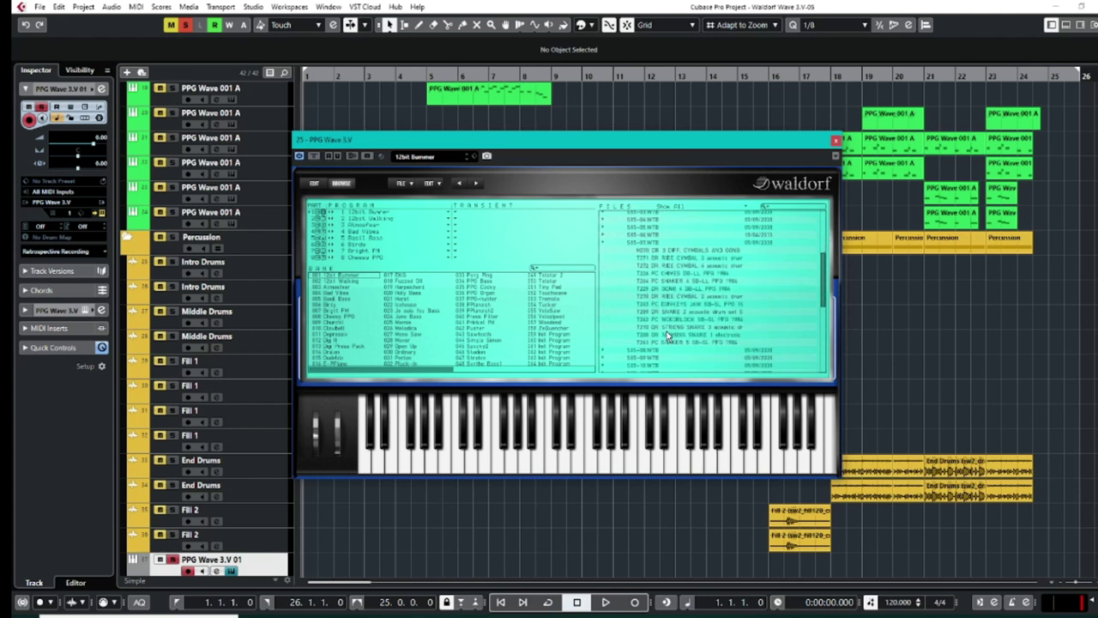
pyautogui.scroll(-5, 660, 333)
pyautogui.click(602, 325)
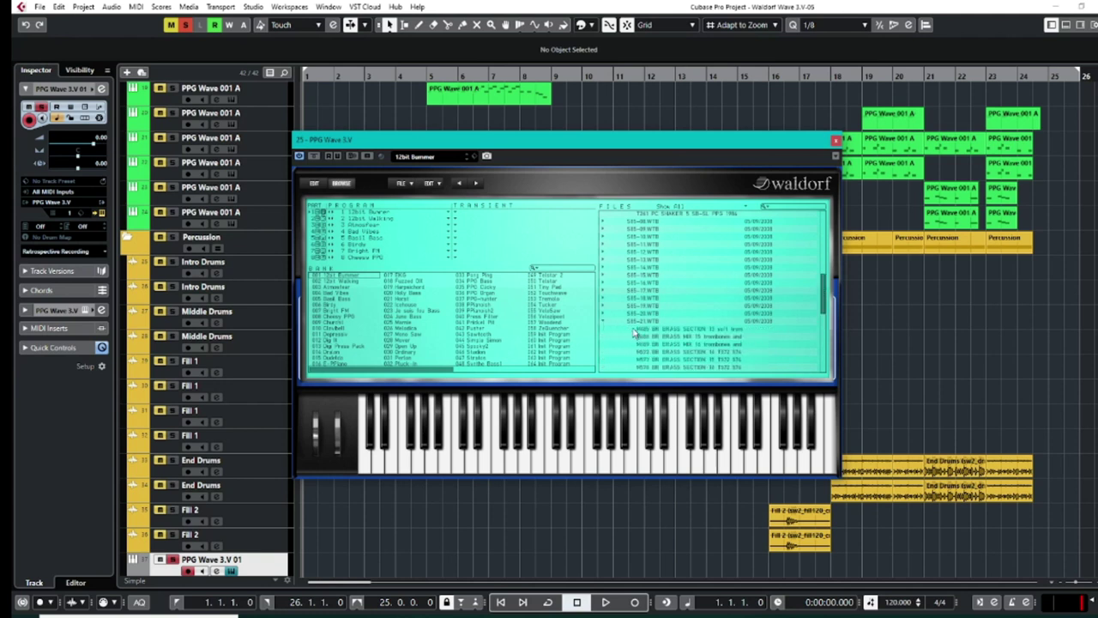
pyautogui.scroll(-4, 640, 326)
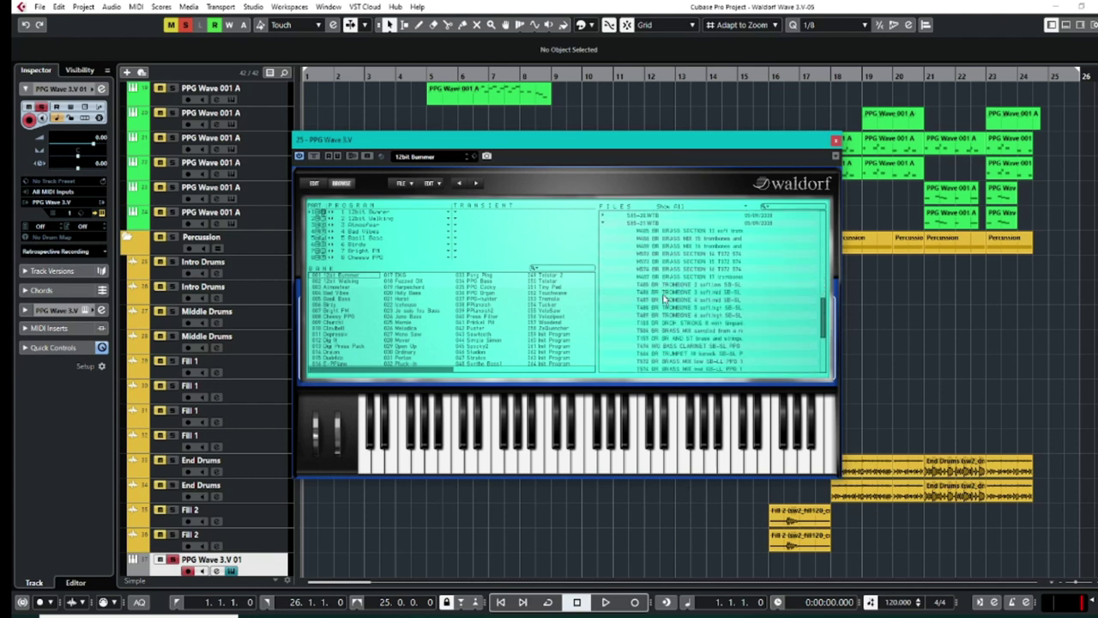
# Step: Audition the T487 trombone, T845 VO SINGING, T124 DX7 Toy Piano and T132 Glocken programs
pyautogui.click(668, 300)
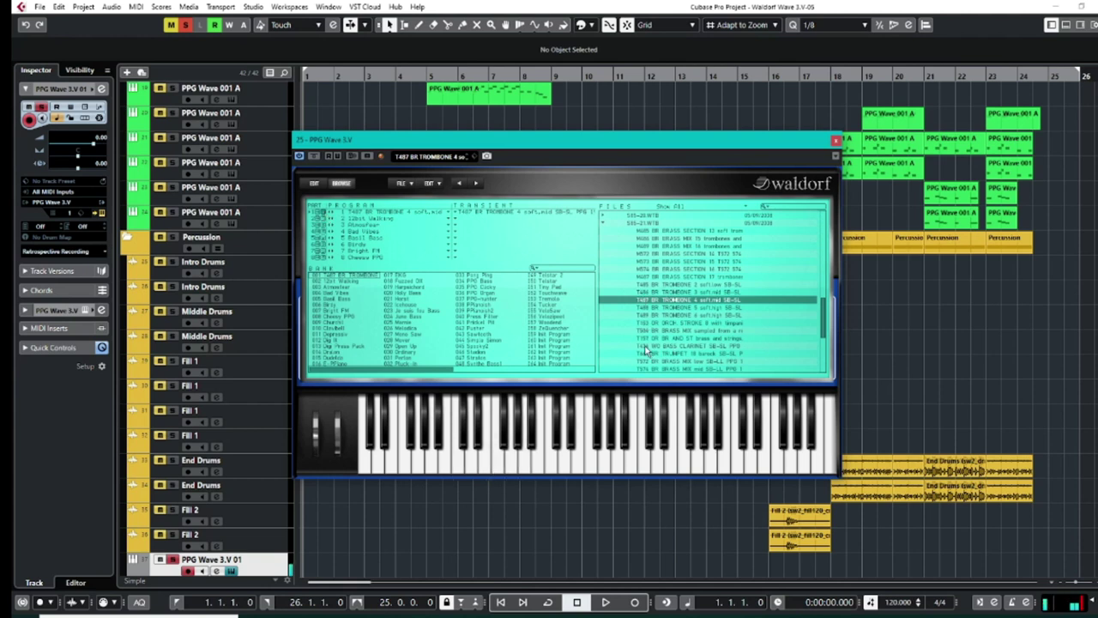
pyautogui.scroll(-4, 642, 334)
pyautogui.scroll(2, 637, 333)
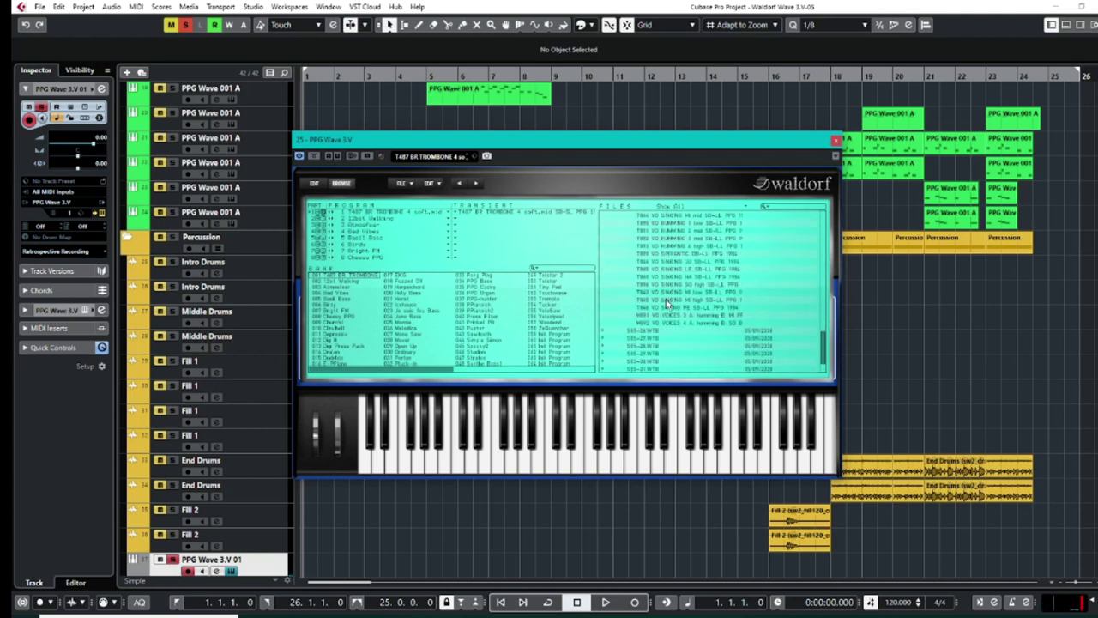
pyautogui.click(666, 302)
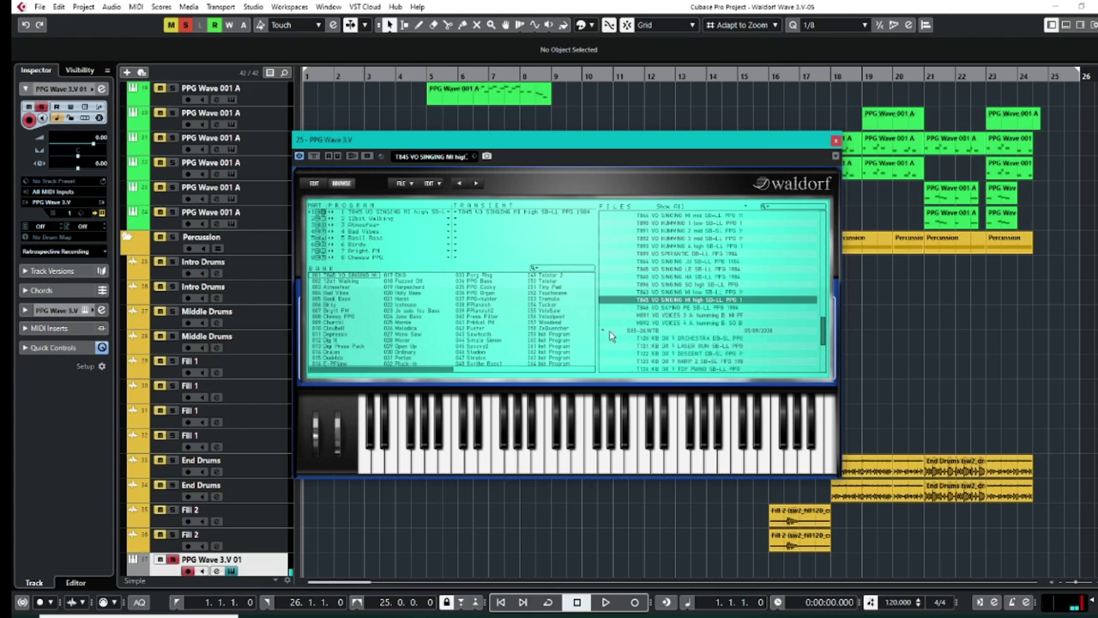
pyautogui.click(623, 331)
pyautogui.scroll(2, 690, 294)
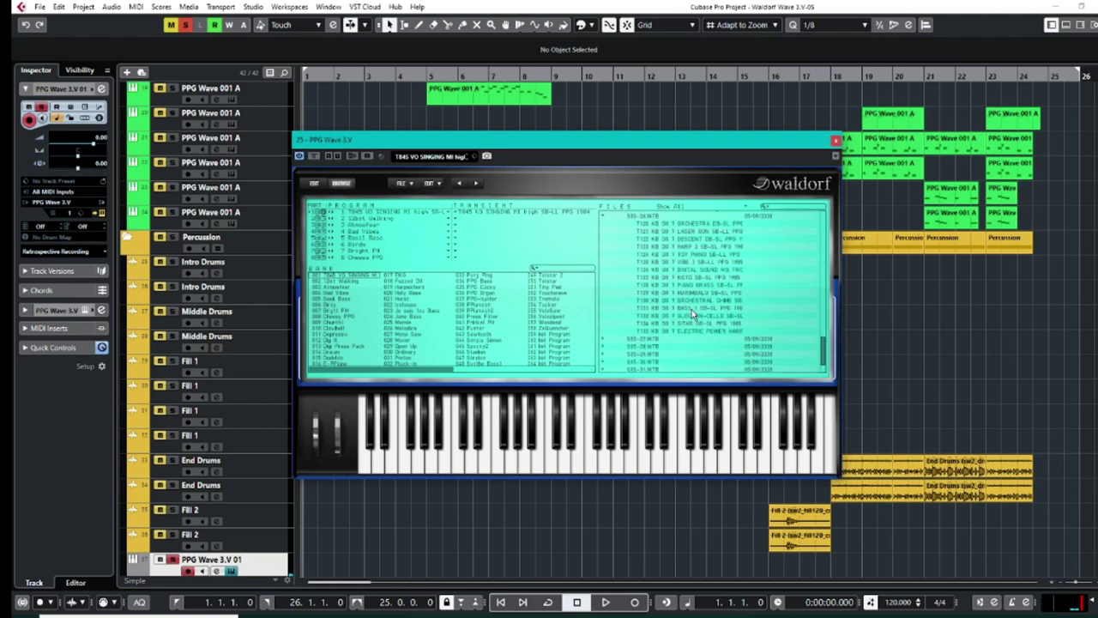
pyautogui.click(684, 257)
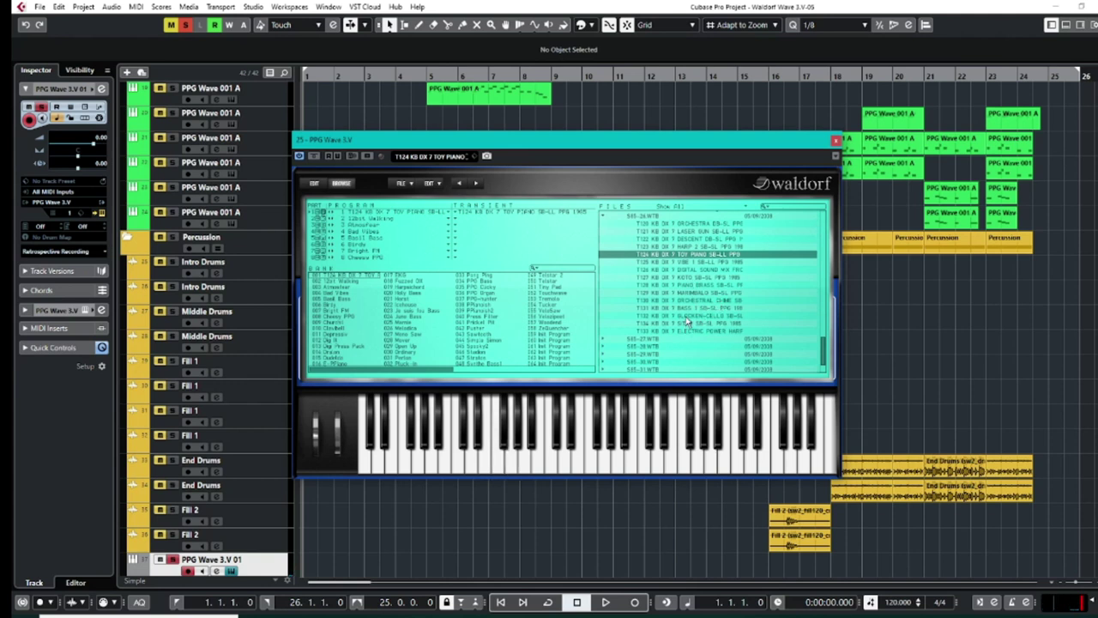
pyautogui.click(687, 318)
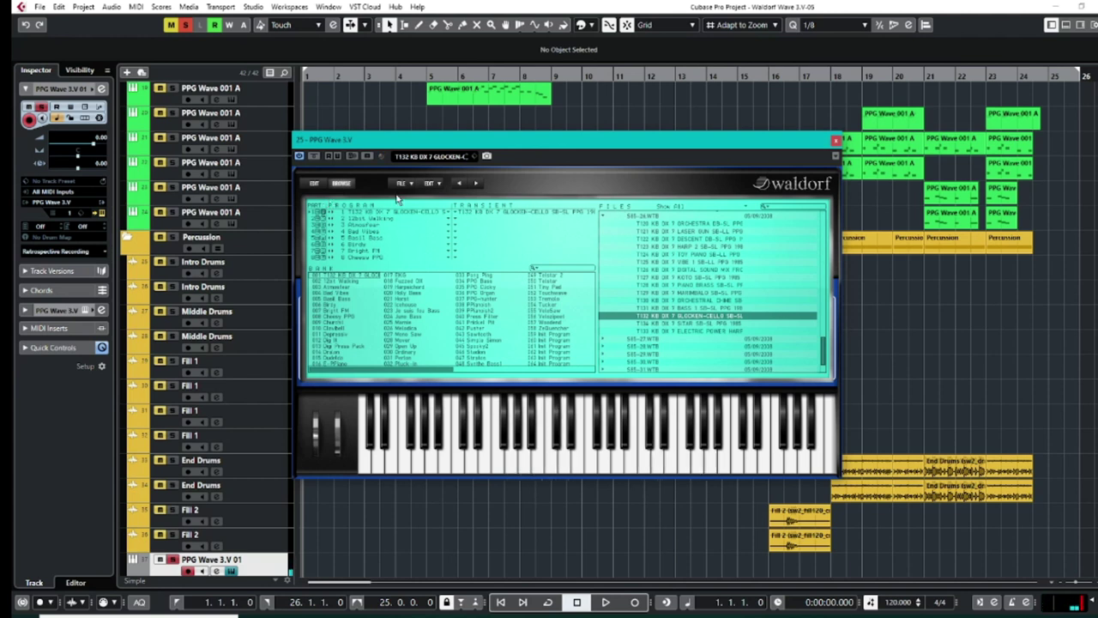
# Step: Recall the saved PPG Wave bank from the EDIT menu and go back to the editing panel
pyautogui.click(429, 184)
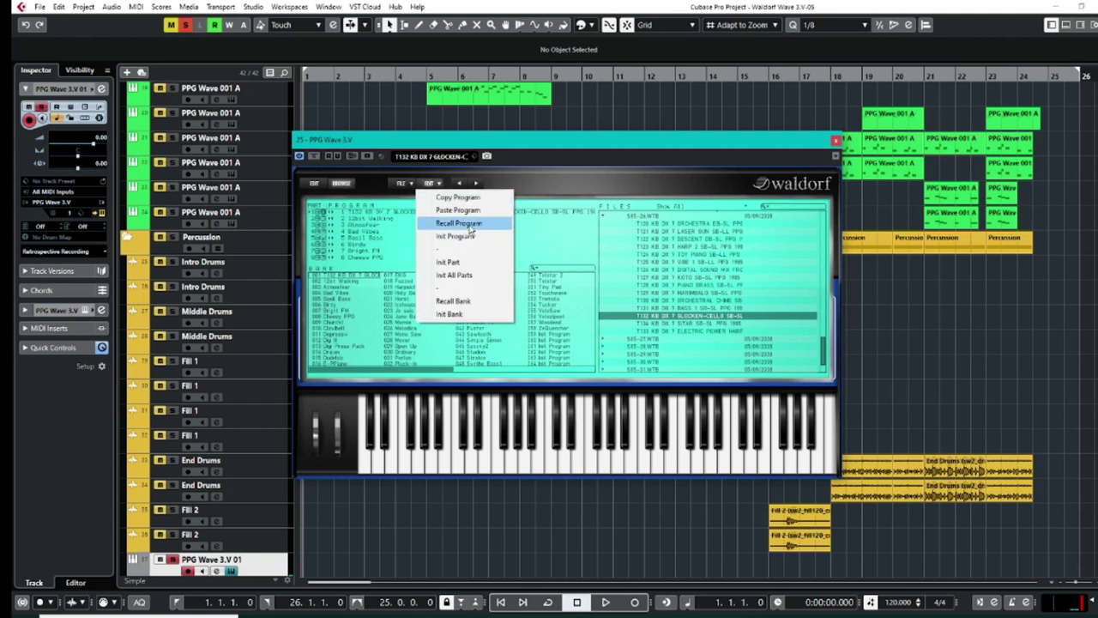
pyautogui.click(469, 225)
pyautogui.click(439, 186)
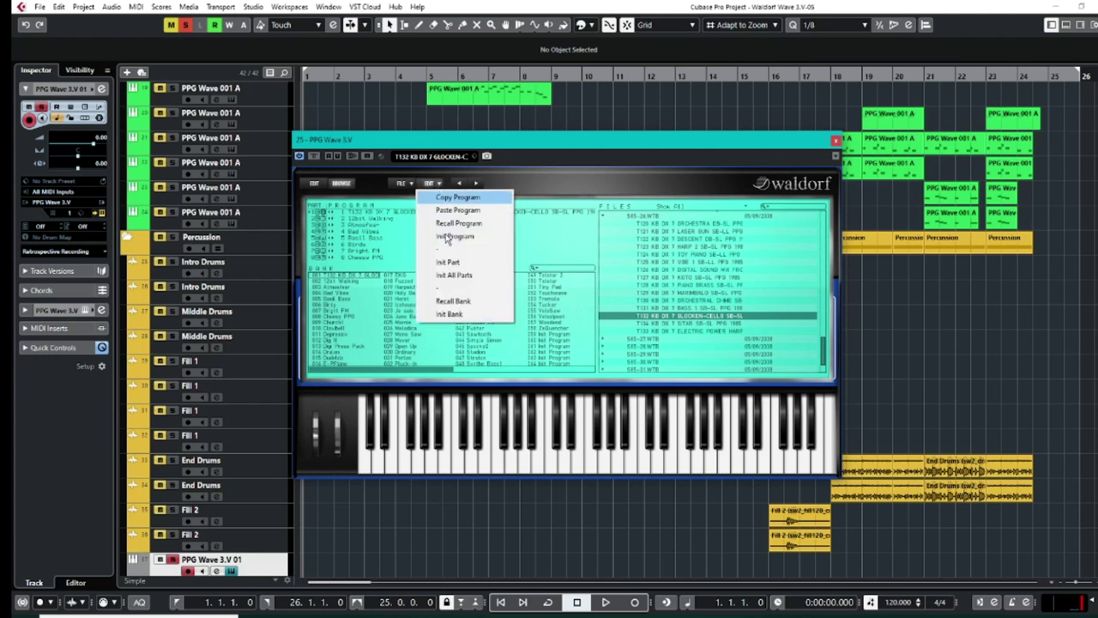
pyautogui.click(452, 302)
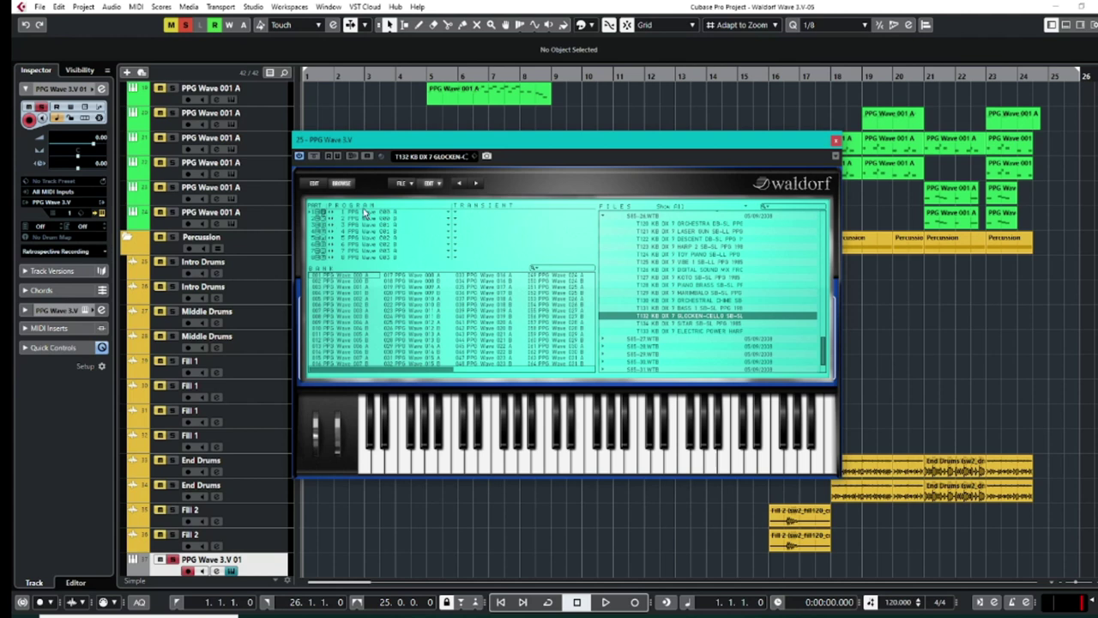
pyautogui.click(429, 185)
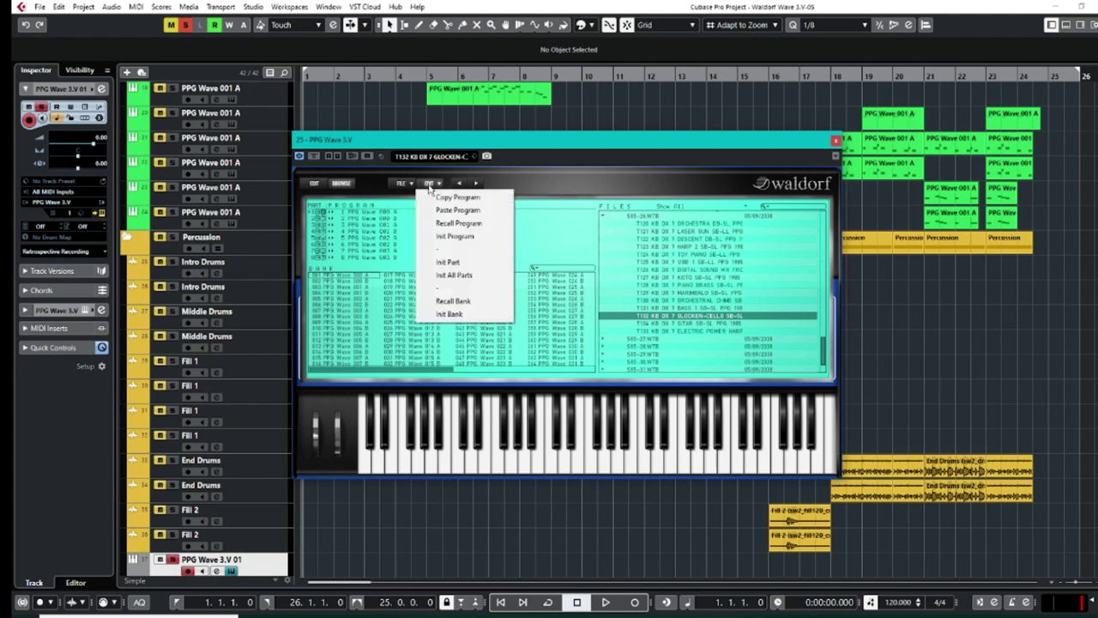
pyautogui.click(376, 191)
pyautogui.click(315, 186)
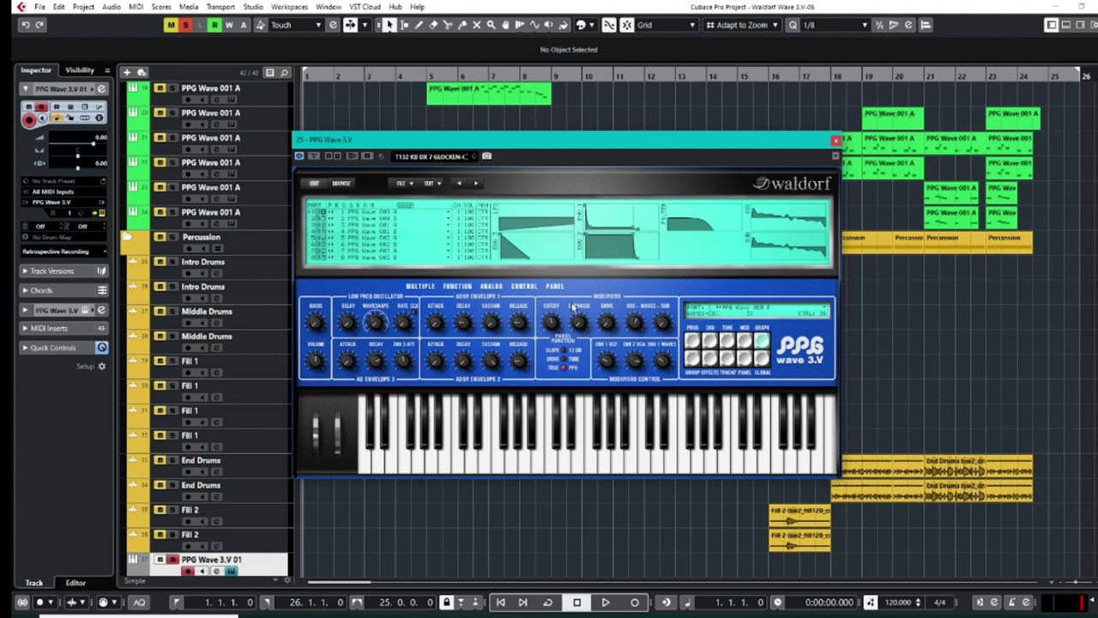
# Step: Step the PPG display through the DIG, PROG and Transient pages, ending on the Global page
pyautogui.click(717, 341)
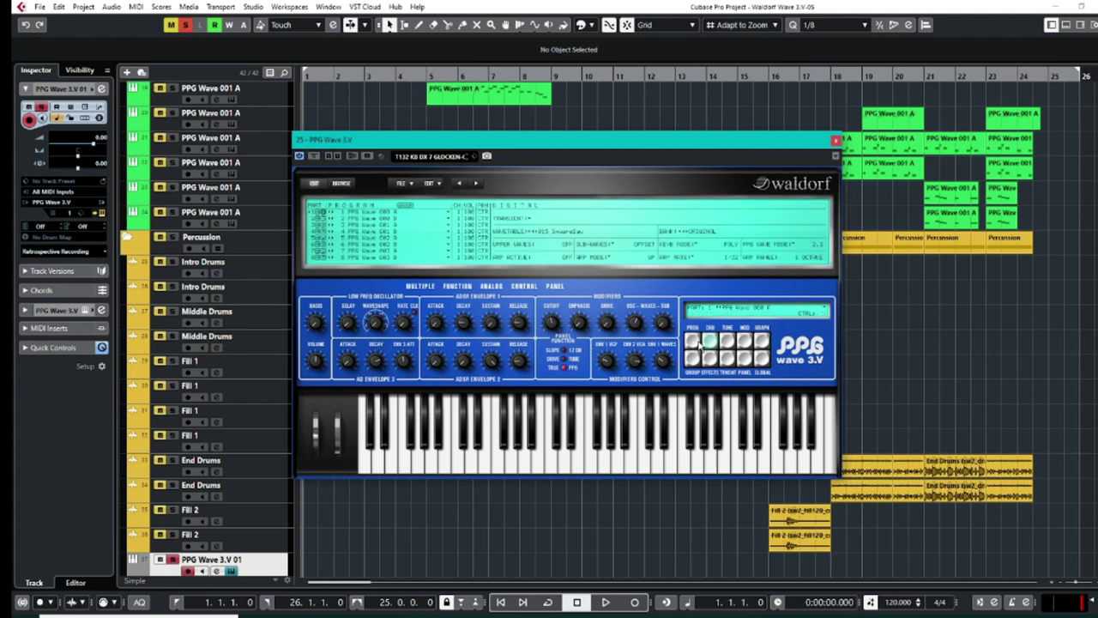
pyautogui.click(695, 340)
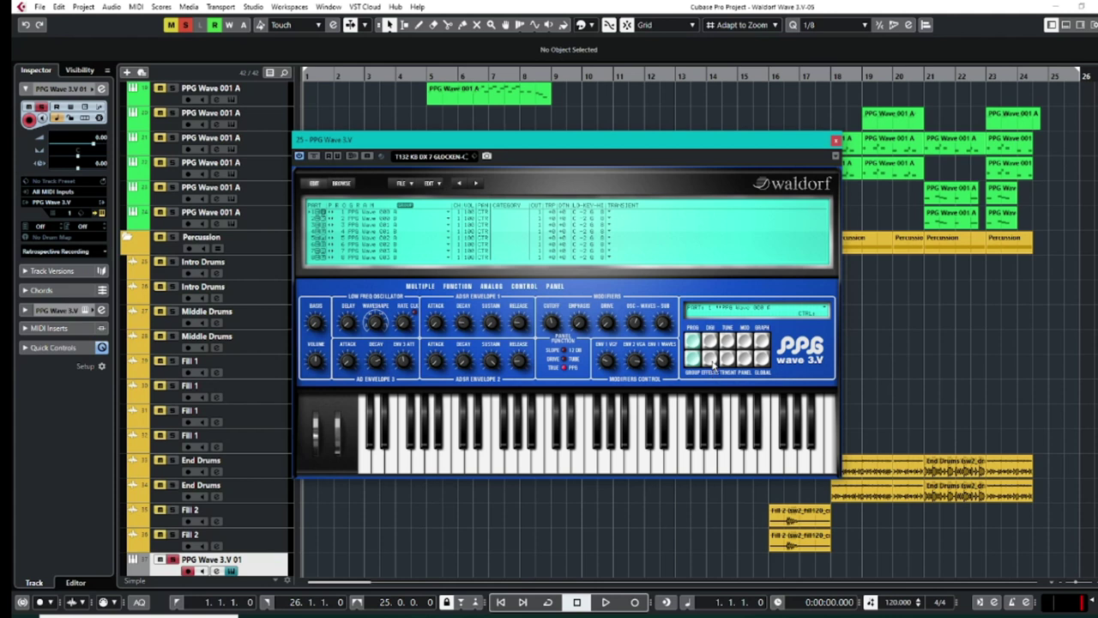
pyautogui.click(746, 360)
pyautogui.click(749, 364)
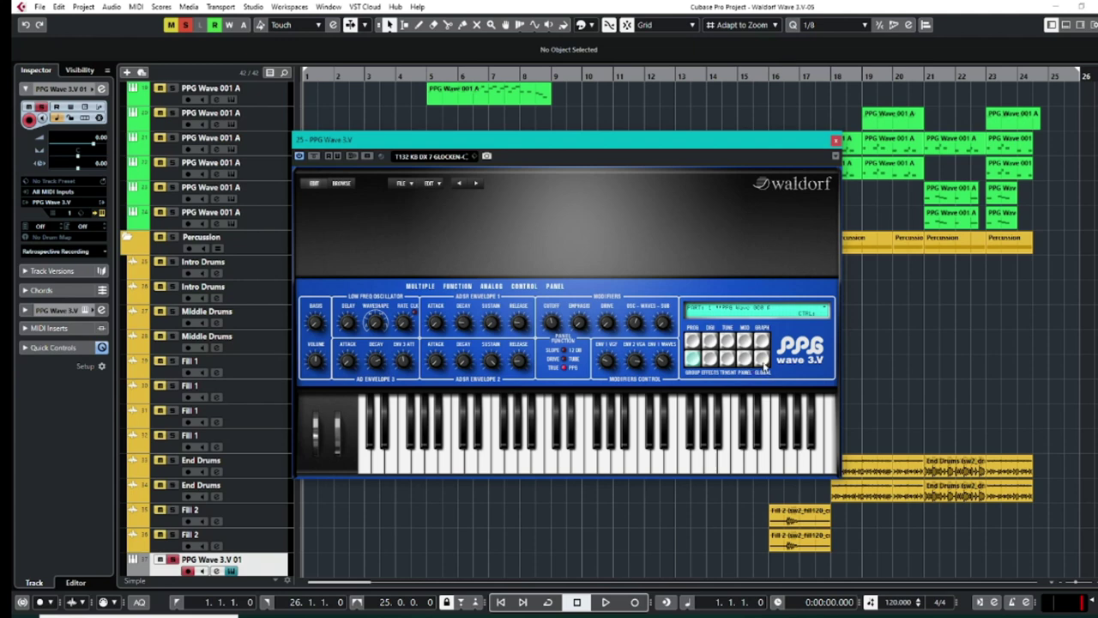
pyautogui.click(763, 362)
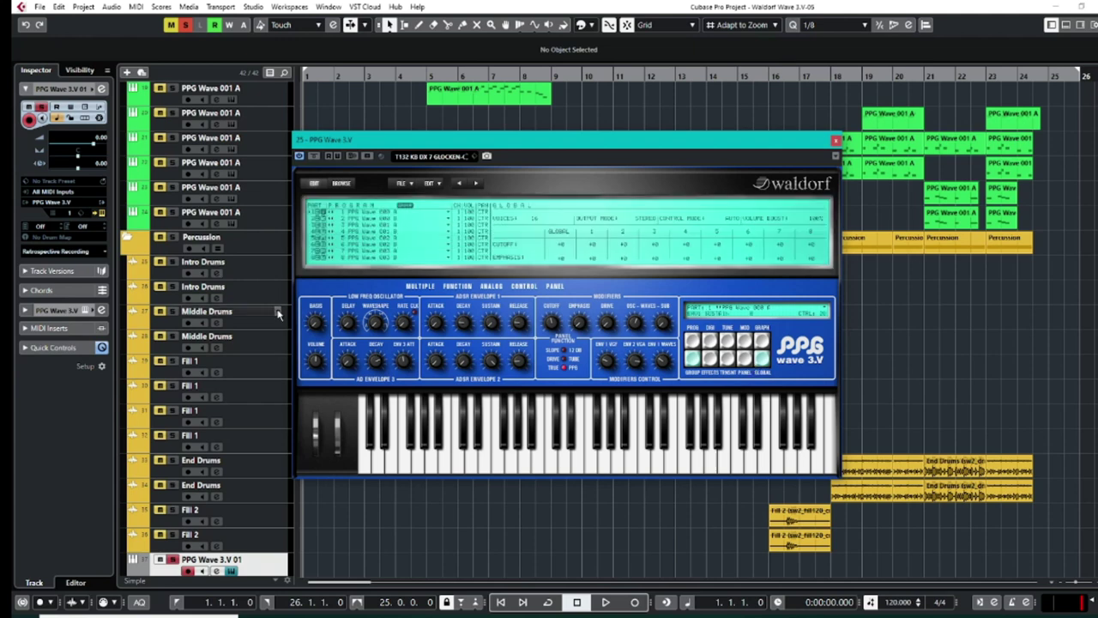
pyautogui.scroll(8, 255, 274)
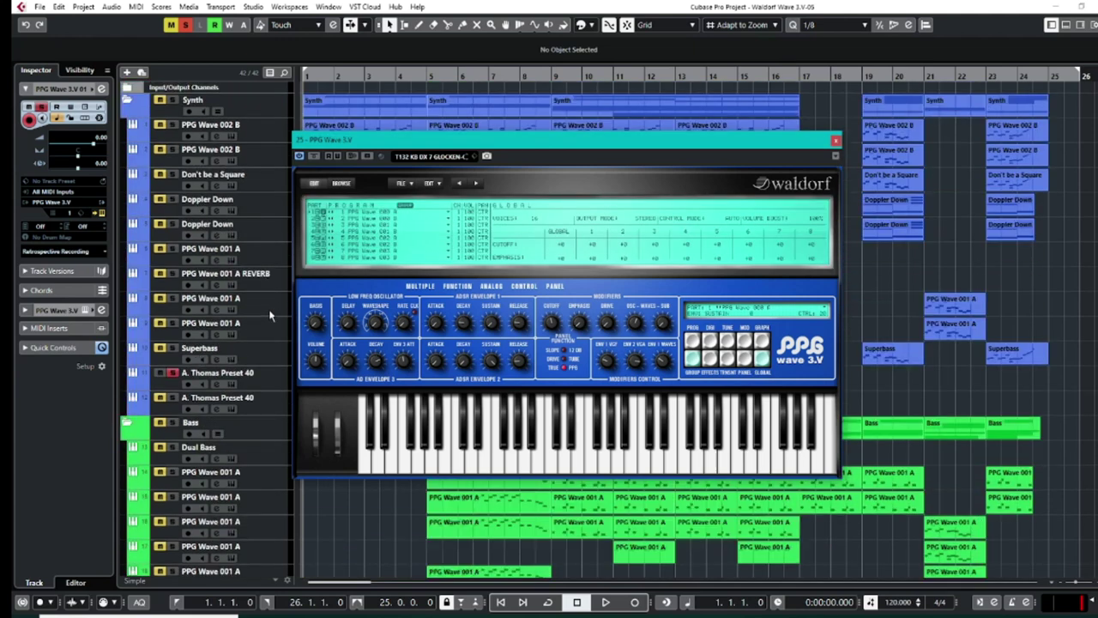
# Step: Fit the whole arrangement into view, let it play through to bar 26, then stop
pyautogui.scroll(-2, 269, 316)
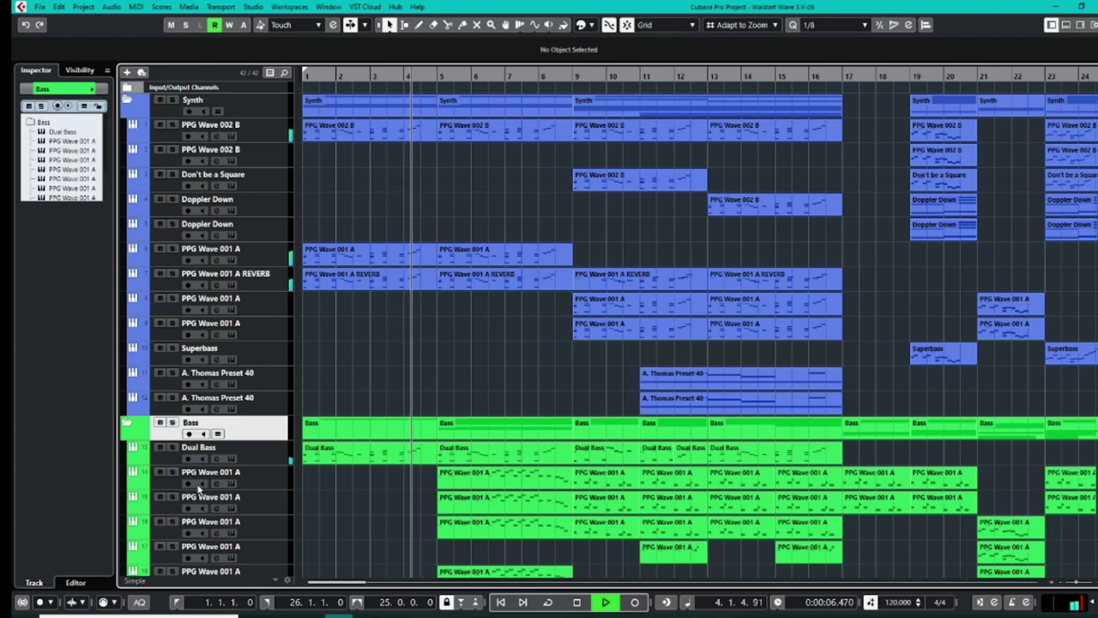
pyautogui.click(1060, 586)
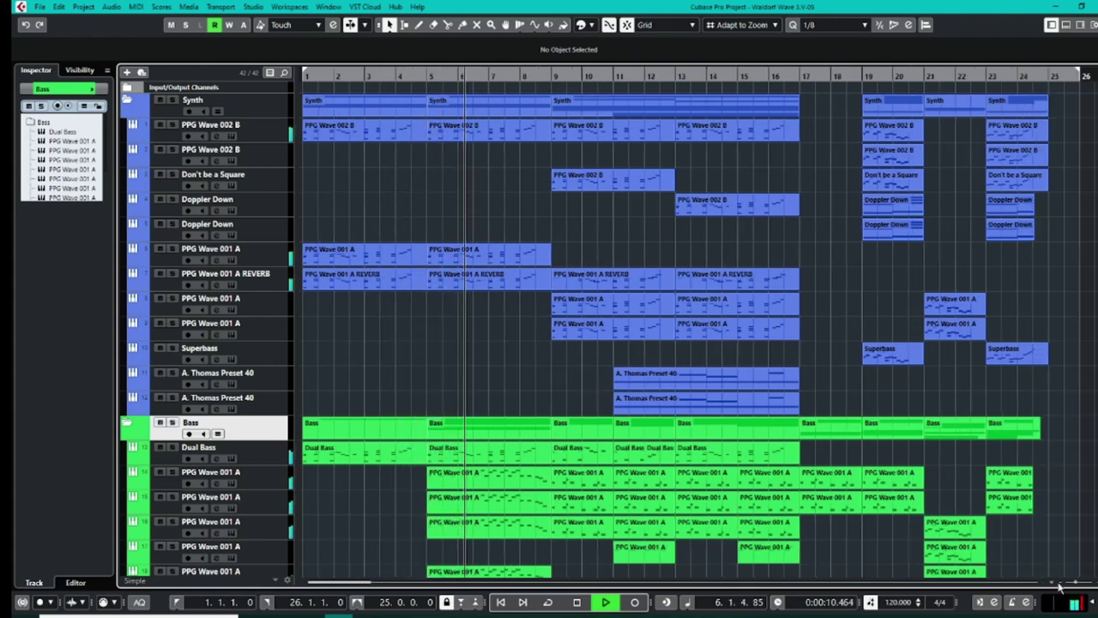
pyautogui.scroll(-2, 558, 455)
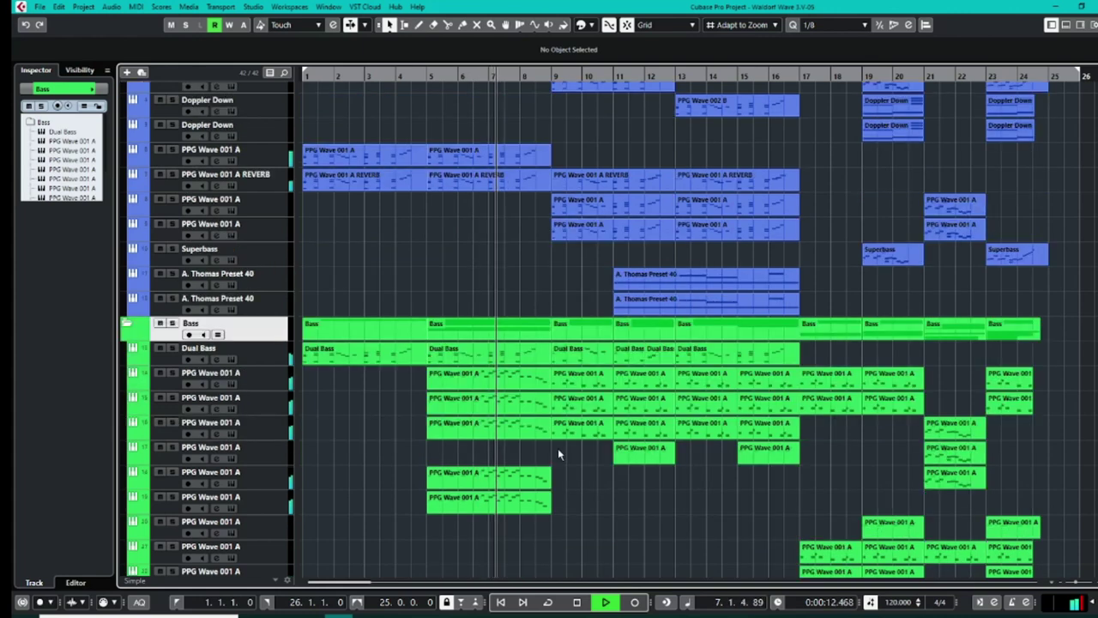
pyautogui.scroll(-2, 558, 454)
pyautogui.scroll(-2, 557, 447)
pyautogui.scroll(-2, 558, 448)
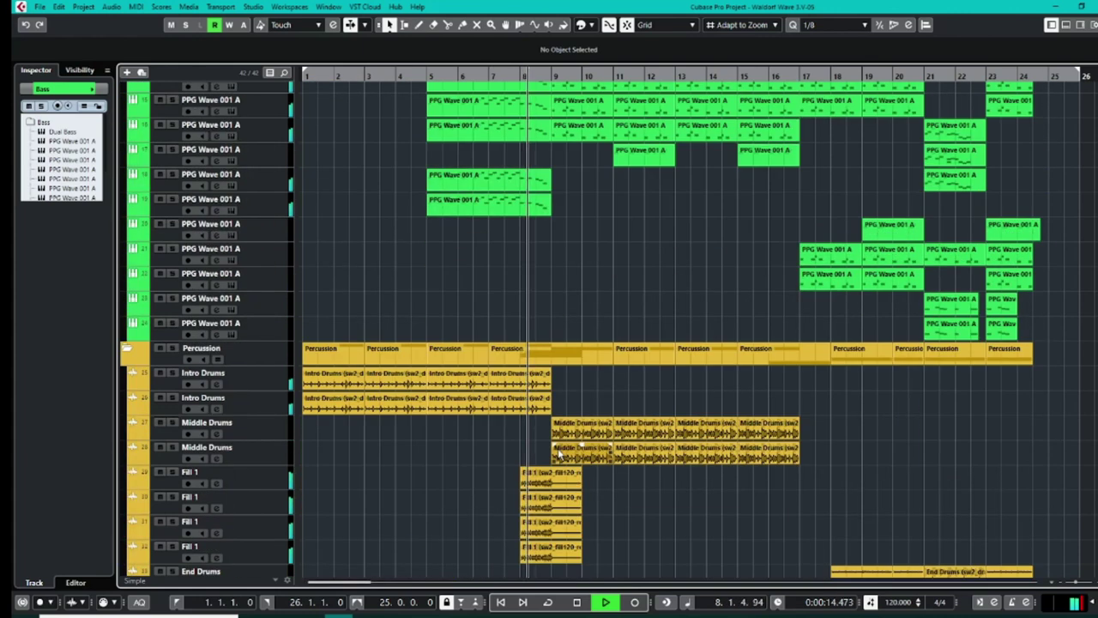
pyautogui.scroll(-3, 557, 448)
pyautogui.scroll(10, 558, 448)
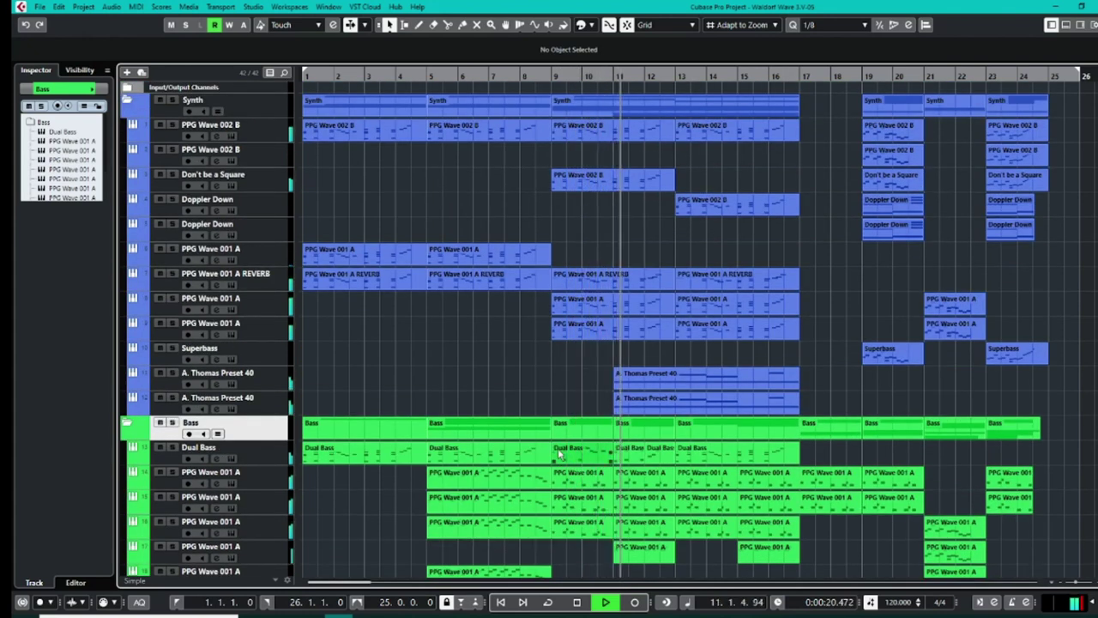
pyautogui.scroll(-4, 559, 454)
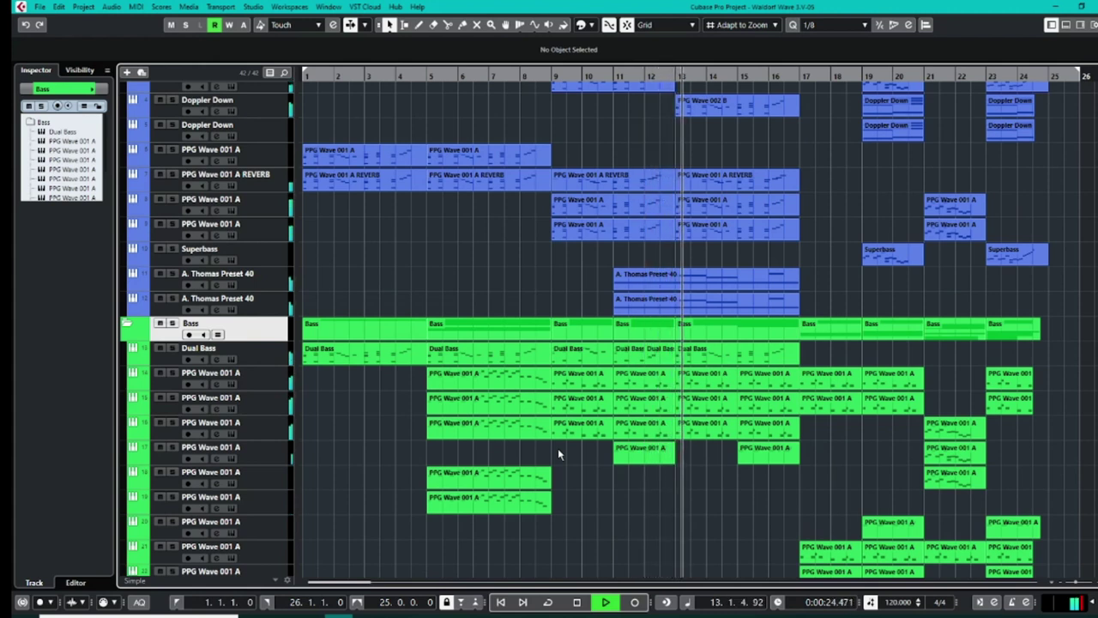
pyautogui.scroll(4, 557, 448)
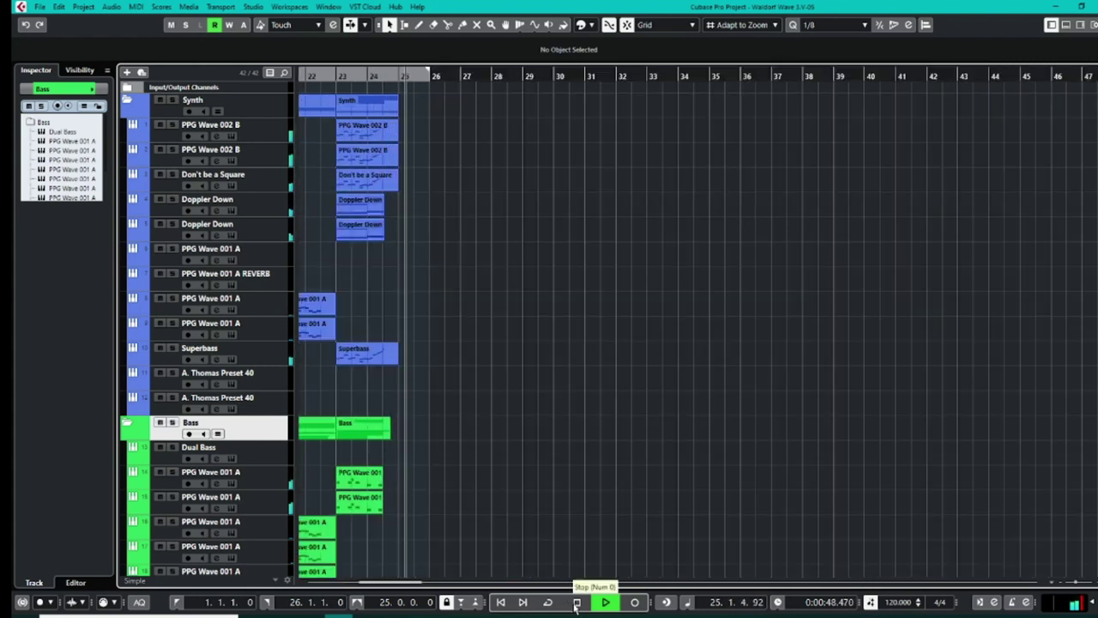
pyautogui.click(577, 604)
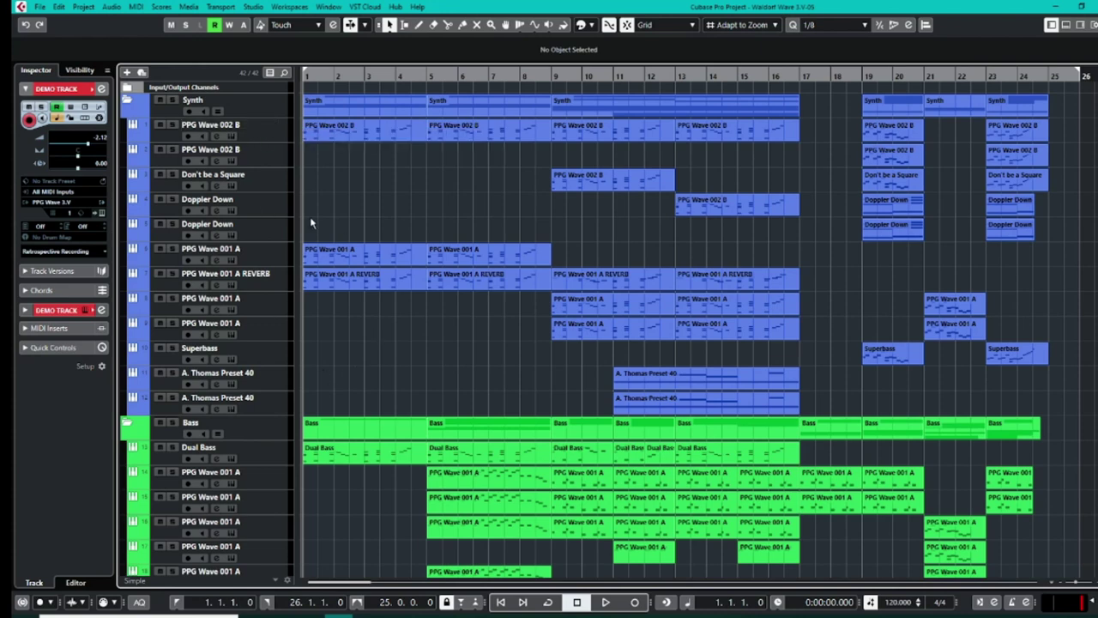
# Step: Select the Bass folder's first PPG Wave 001 A track and open its PPG Wave 3.V editor
pyautogui.scroll(-5, 440, 414)
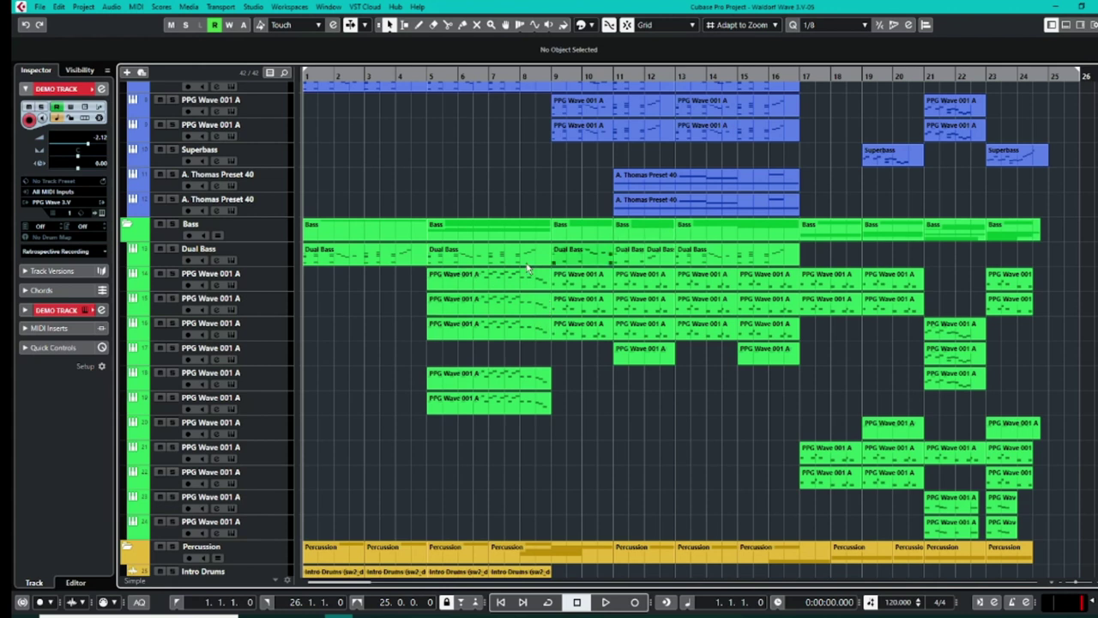
pyautogui.click(258, 287)
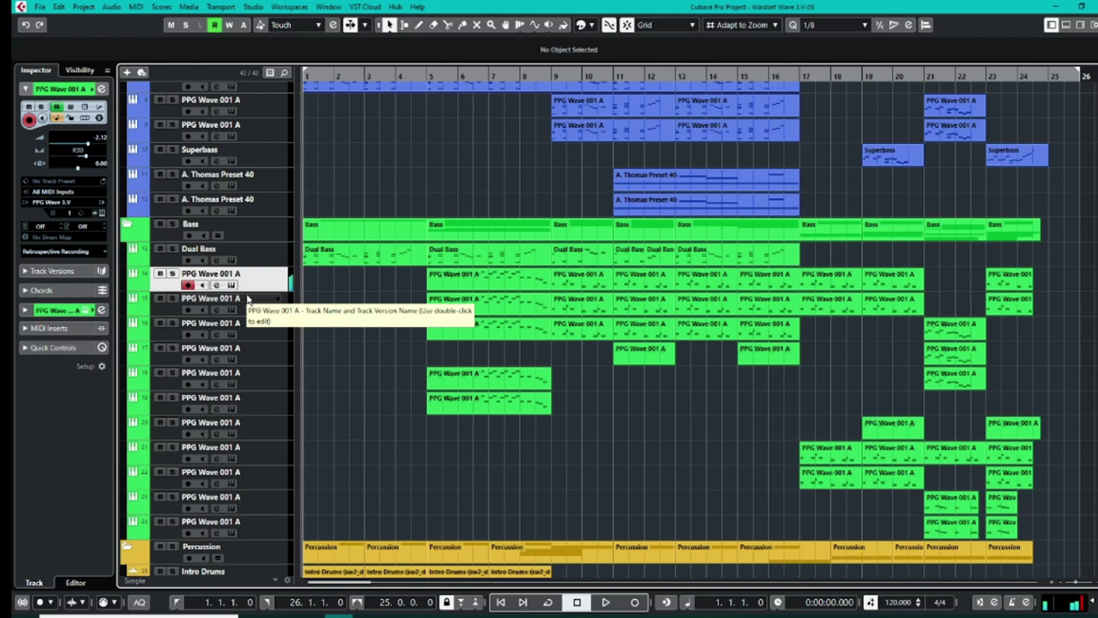
pyautogui.click(101, 213)
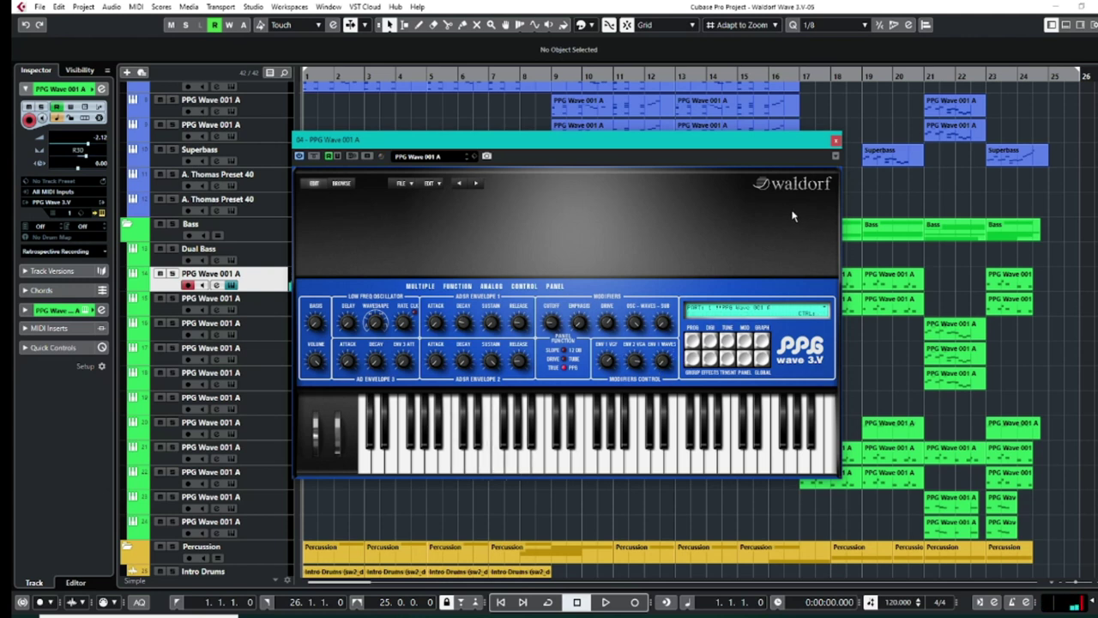
# Step: Cycle the PPG display through the PROG, TUNE, MOD, GRAPH and EFFECTS pages, then back to PANEL
pyautogui.click(692, 339)
pyautogui.click(730, 342)
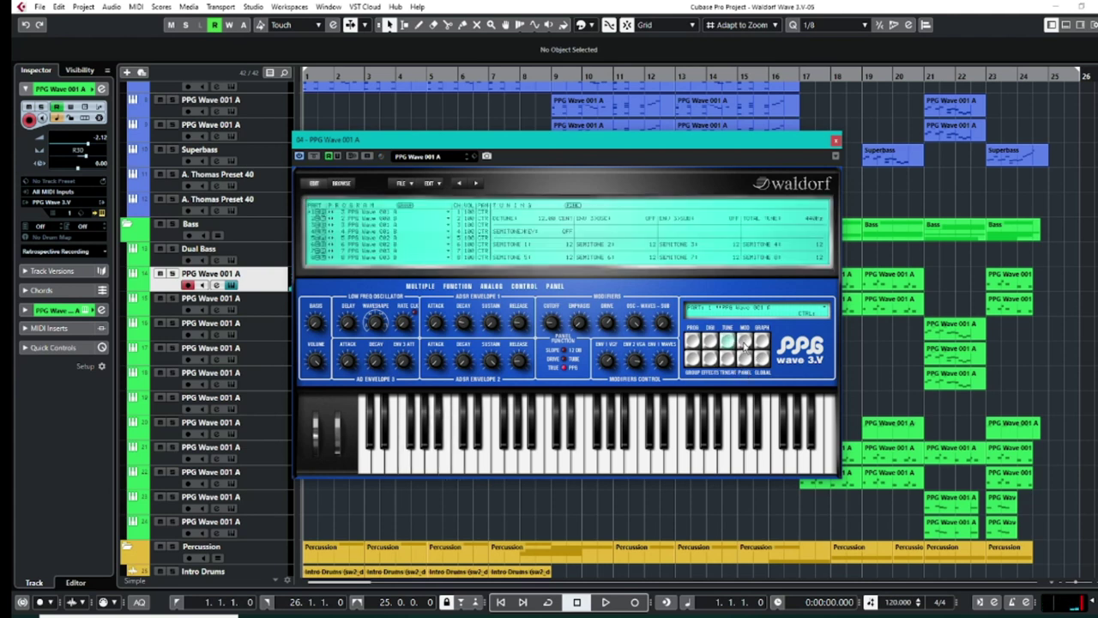
pyautogui.click(744, 341)
pyautogui.click(762, 342)
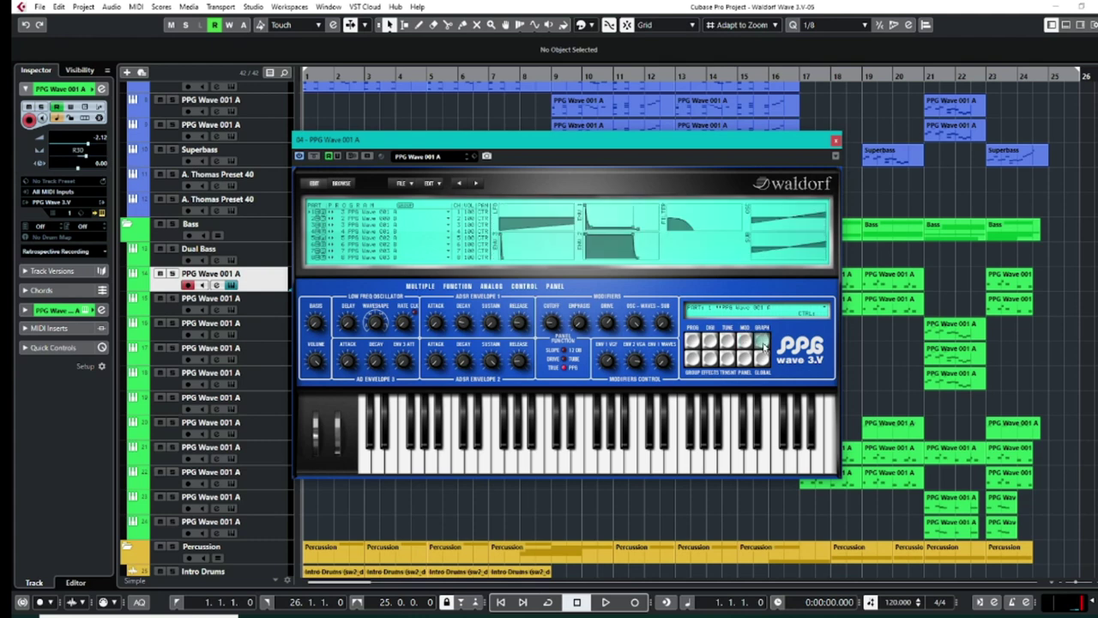
pyautogui.click(711, 360)
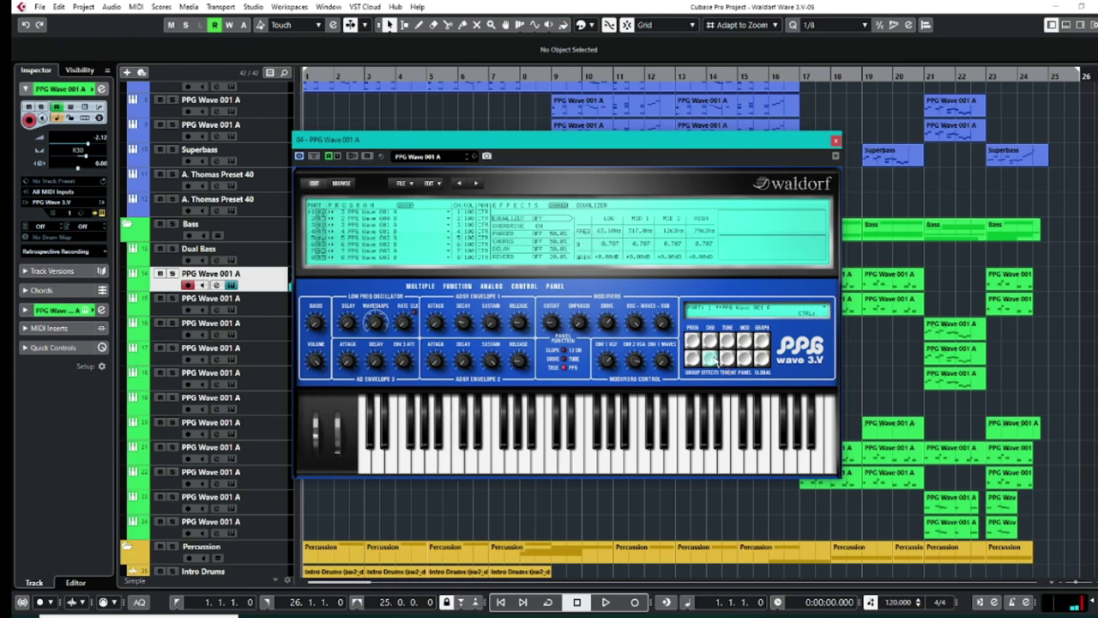
pyautogui.click(747, 361)
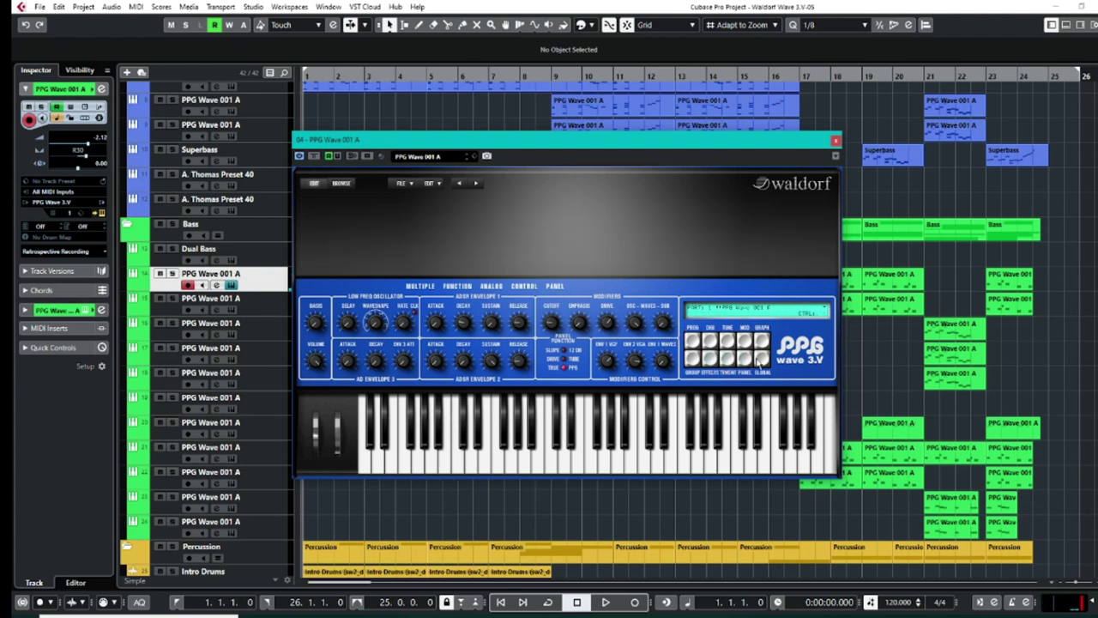
# Step: Close the PPG window and select several of the bass PPG Wave 001 A tracks
pyautogui.click(836, 140)
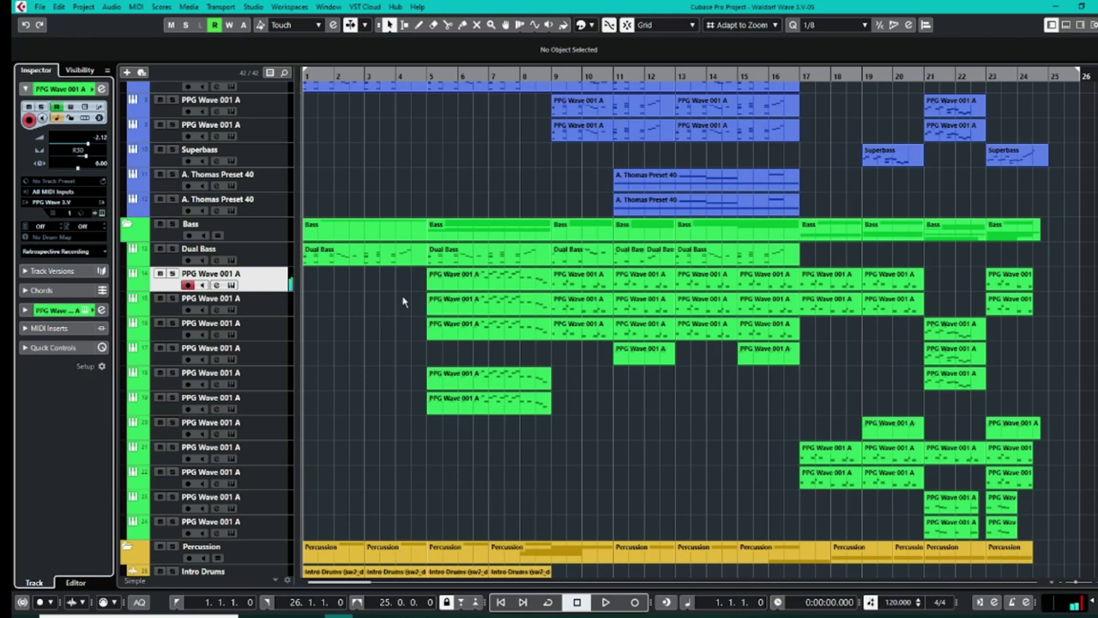
pyautogui.click(266, 314)
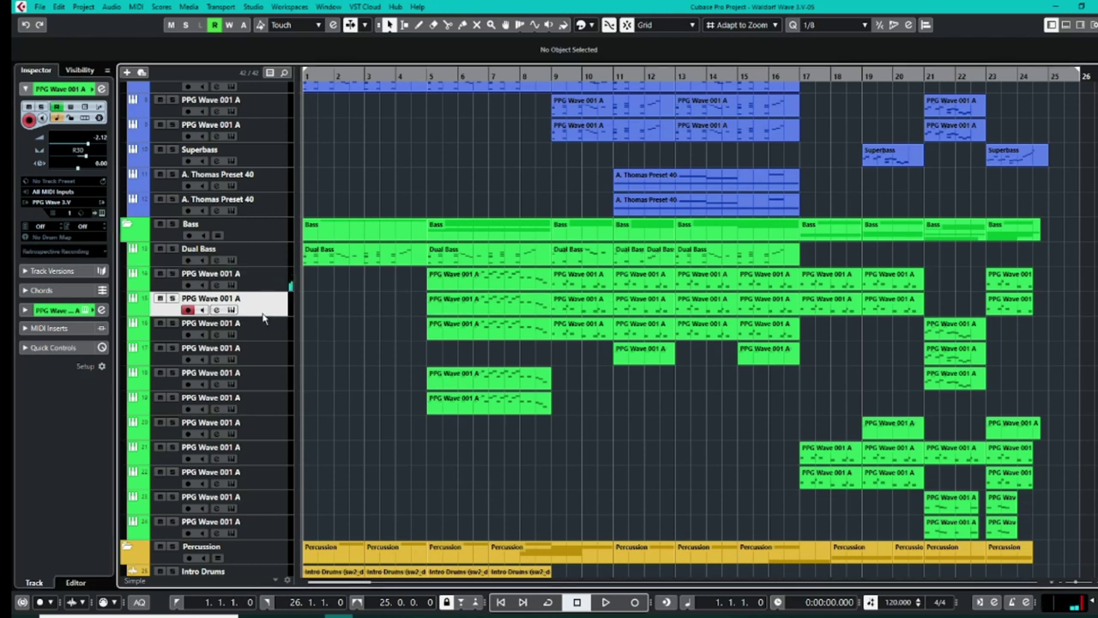
pyautogui.click(266, 382)
pyautogui.click(267, 362)
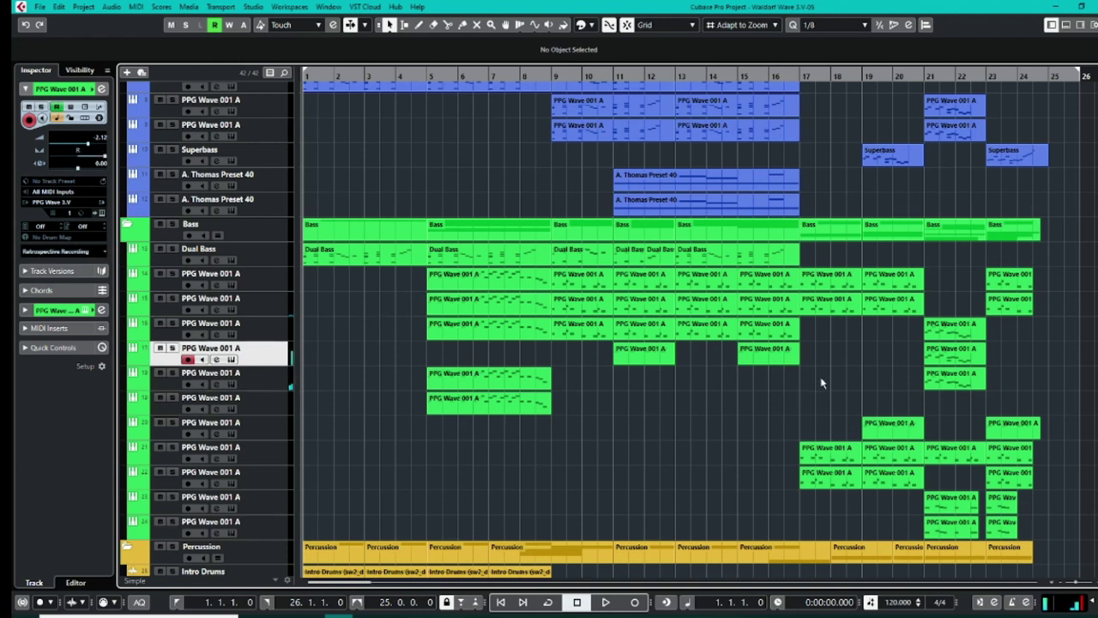
# Step: Put the playhead at bar 5, solo the Bass folder, and start playback
pyautogui.click(427, 75)
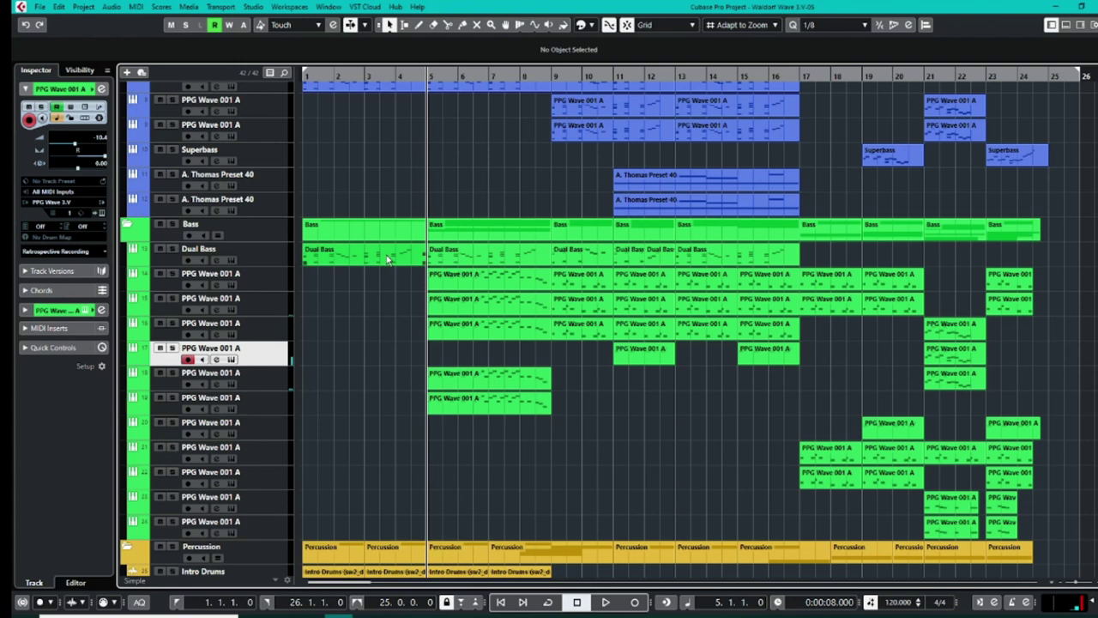
pyautogui.click(171, 226)
pyautogui.press('space')
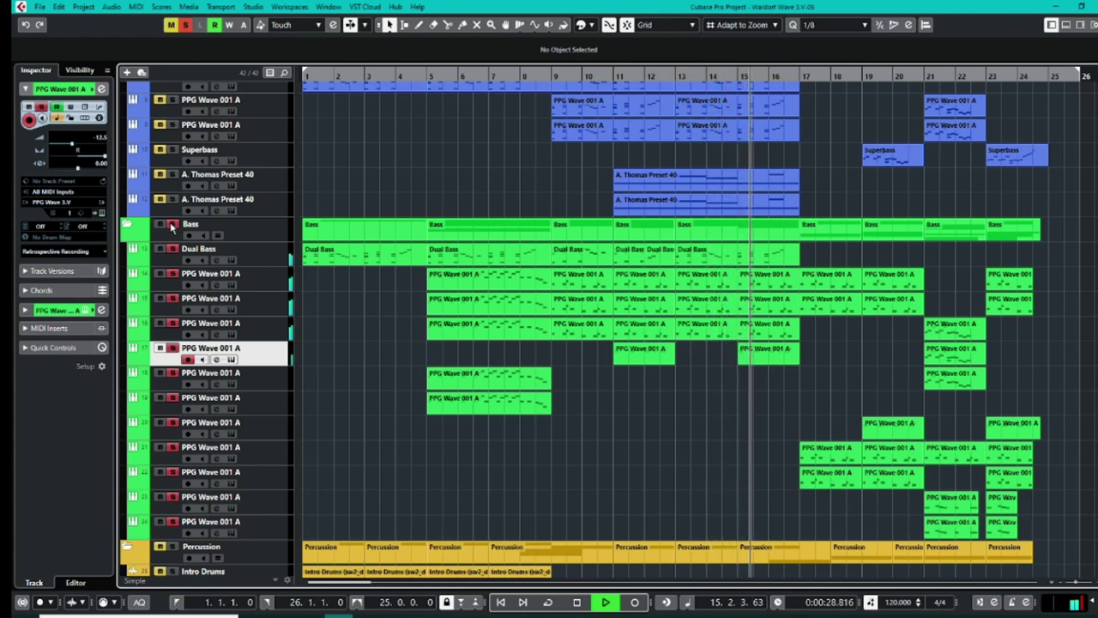
# Step: Unsolo Bass, stop with the playhead at bar 1, and briefly open the first bass track's instrument
pyautogui.click(172, 226)
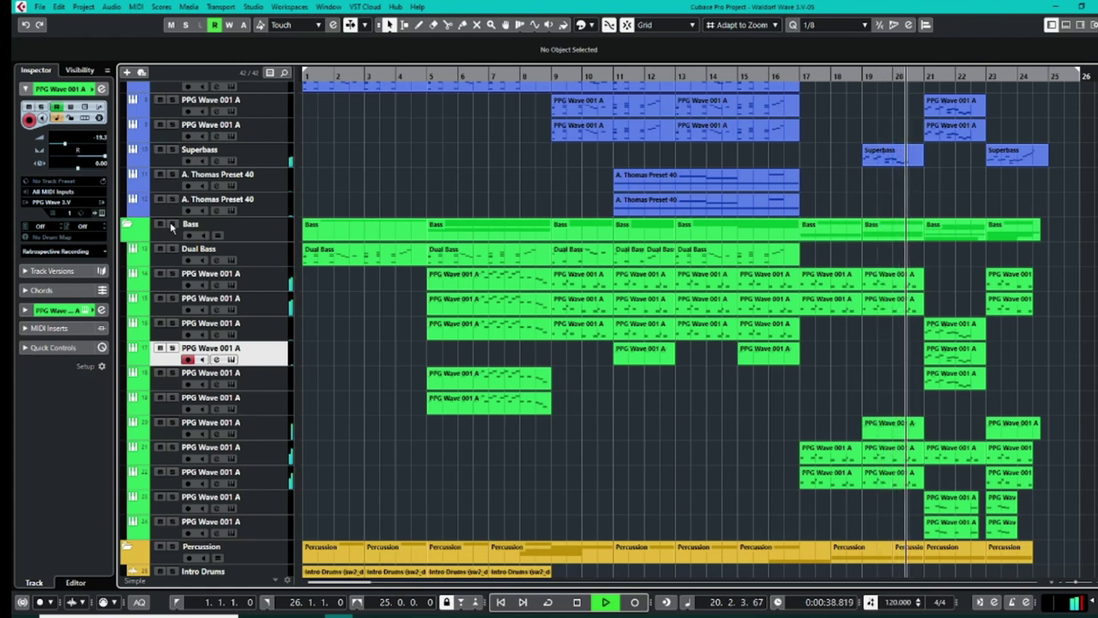
pyautogui.press('space')
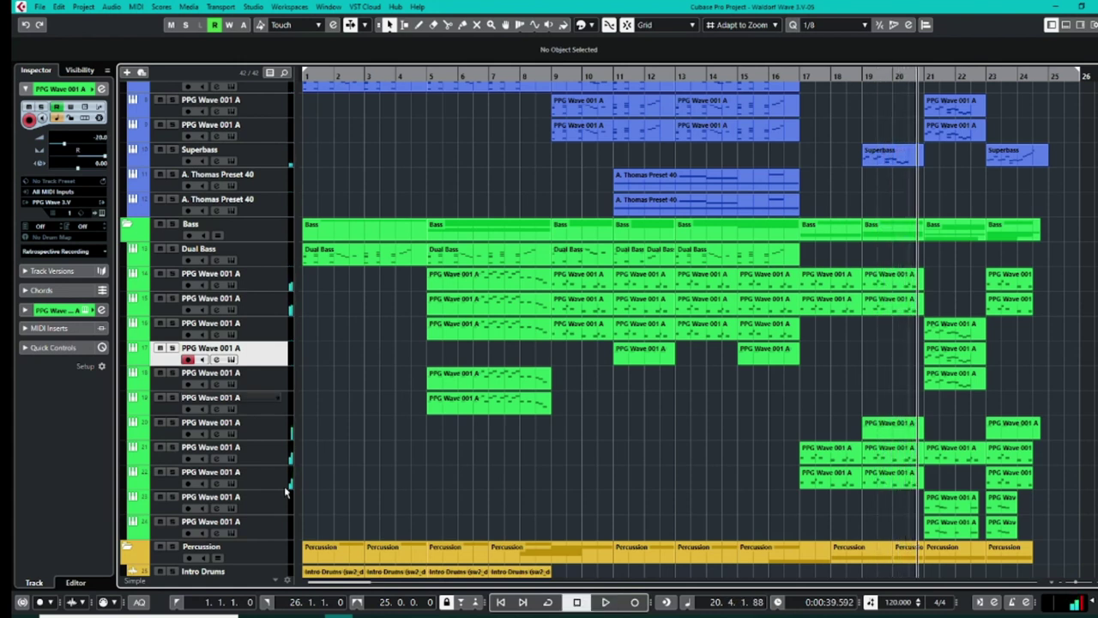
pyautogui.click(501, 603)
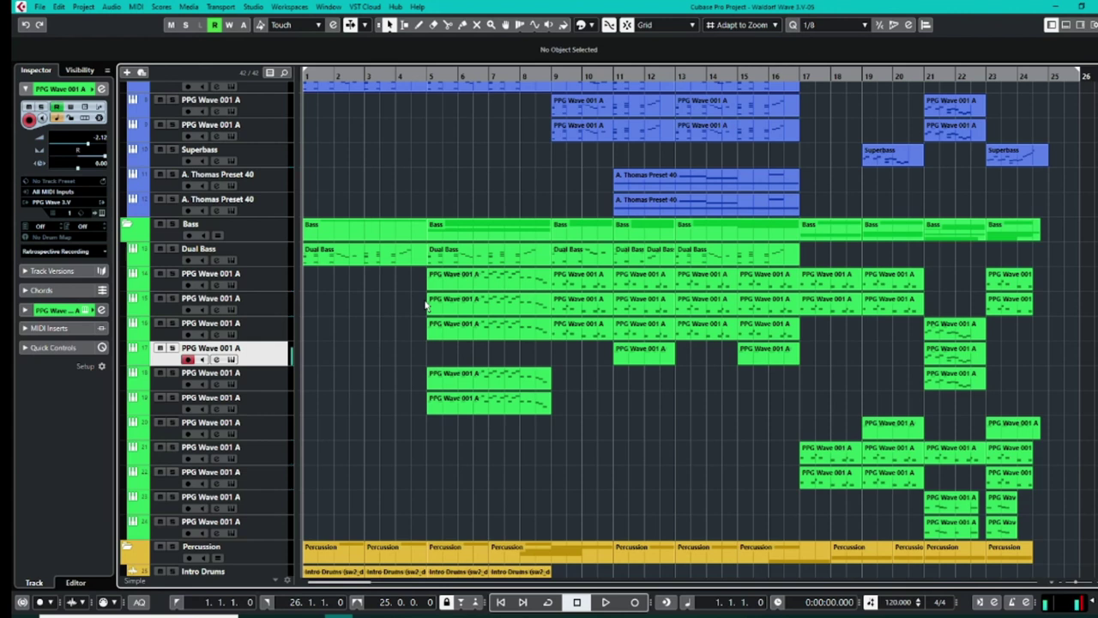
pyautogui.click(257, 283)
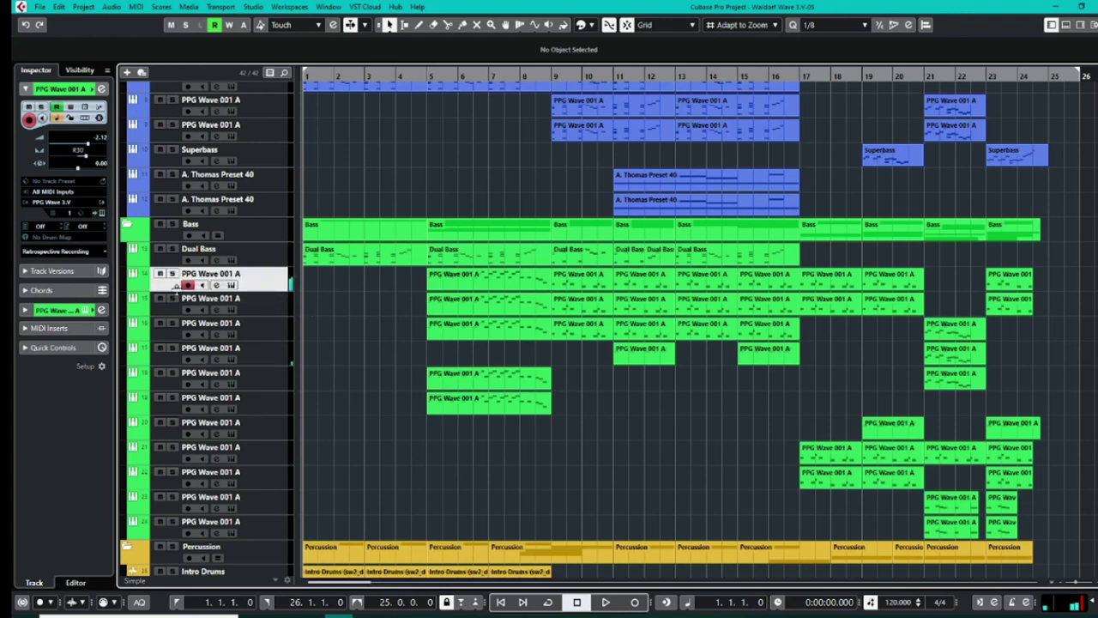
pyautogui.click(232, 286)
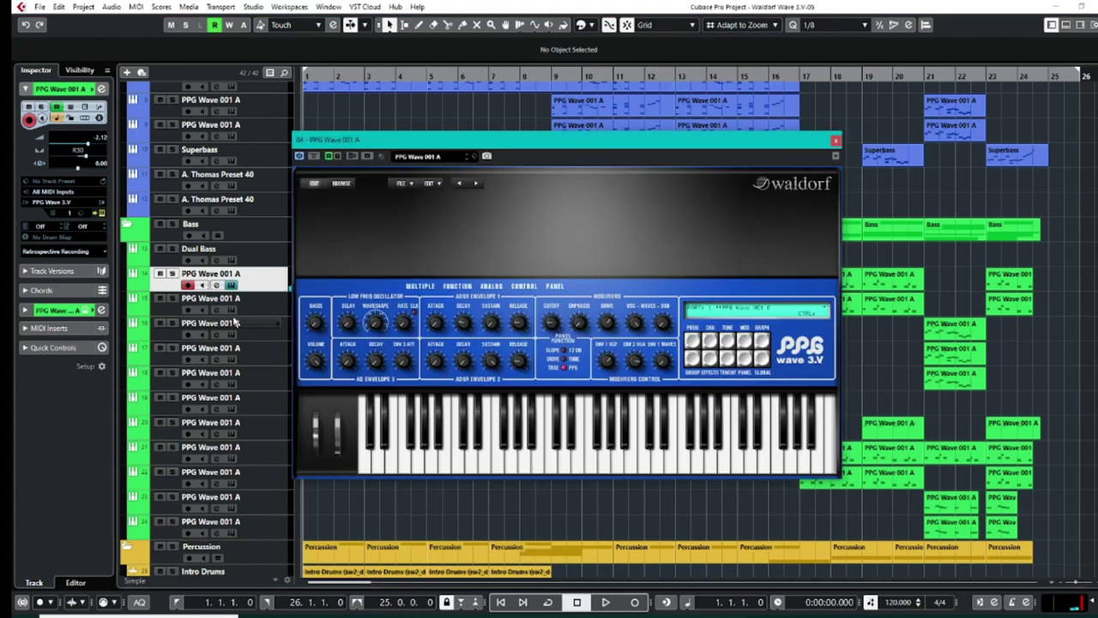
pyautogui.click(830, 151)
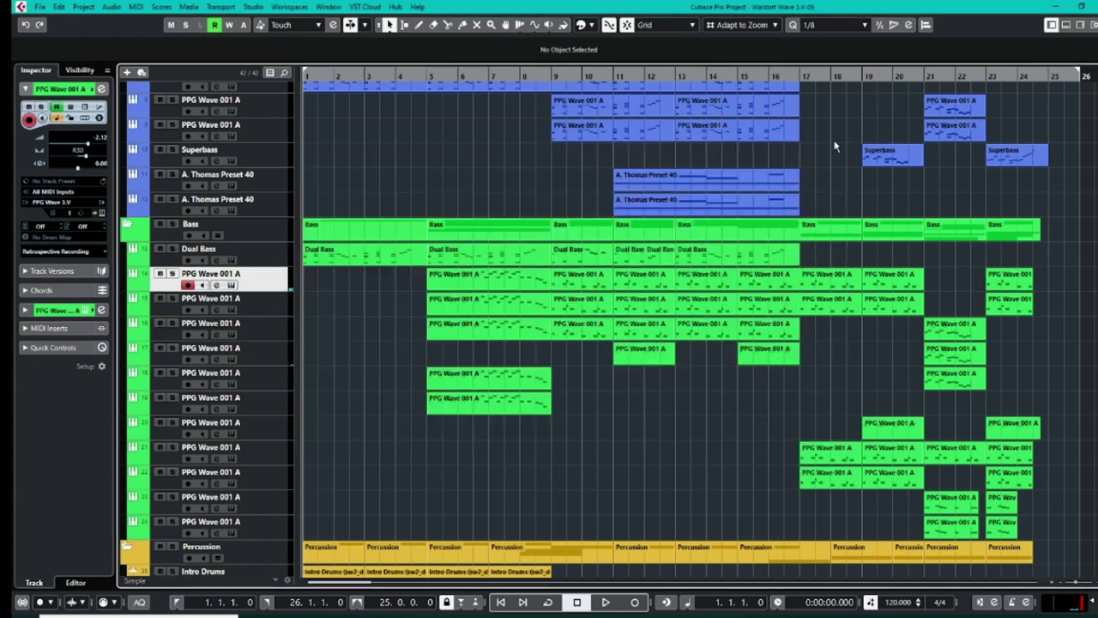
# Step: Turn on input monitoring for bass tracks 14, 15, 16, 18 and 19
pyautogui.click(202, 310)
pyautogui.click(202, 336)
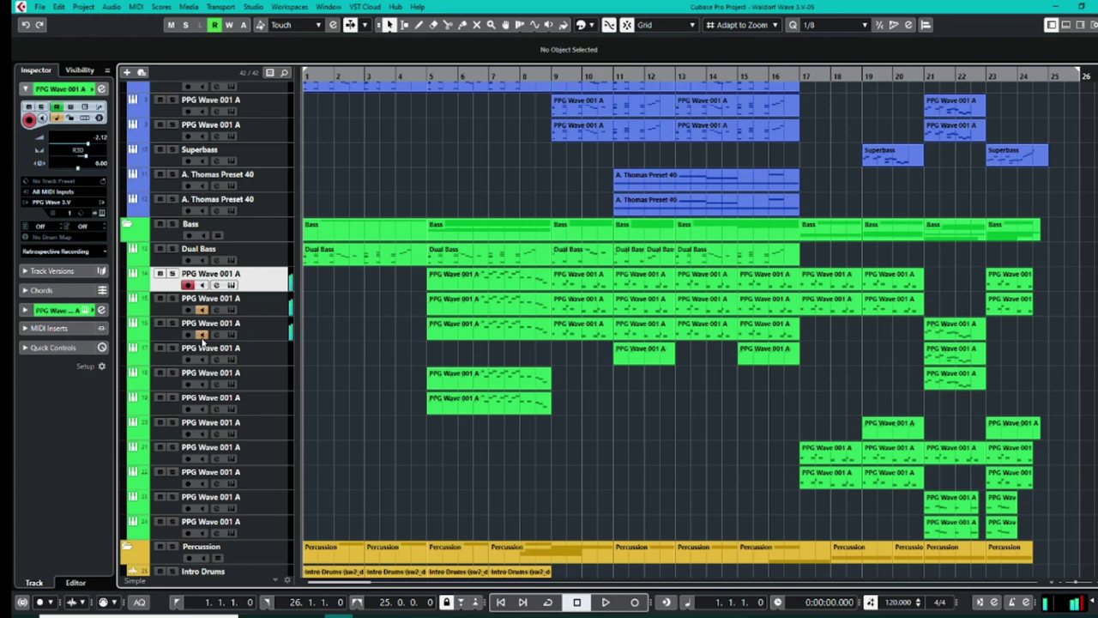
pyautogui.click(202, 285)
pyautogui.click(203, 383)
pyautogui.click(203, 408)
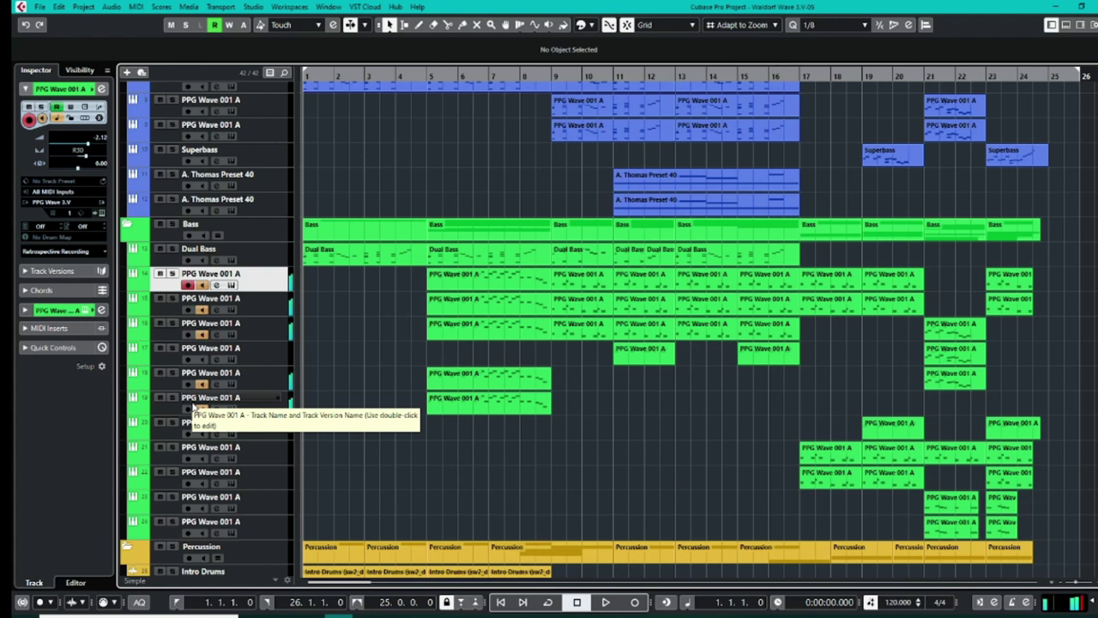
# Step: Turn input monitoring back off on tracks 14, 15, 16 and 18
pyautogui.click(203, 284)
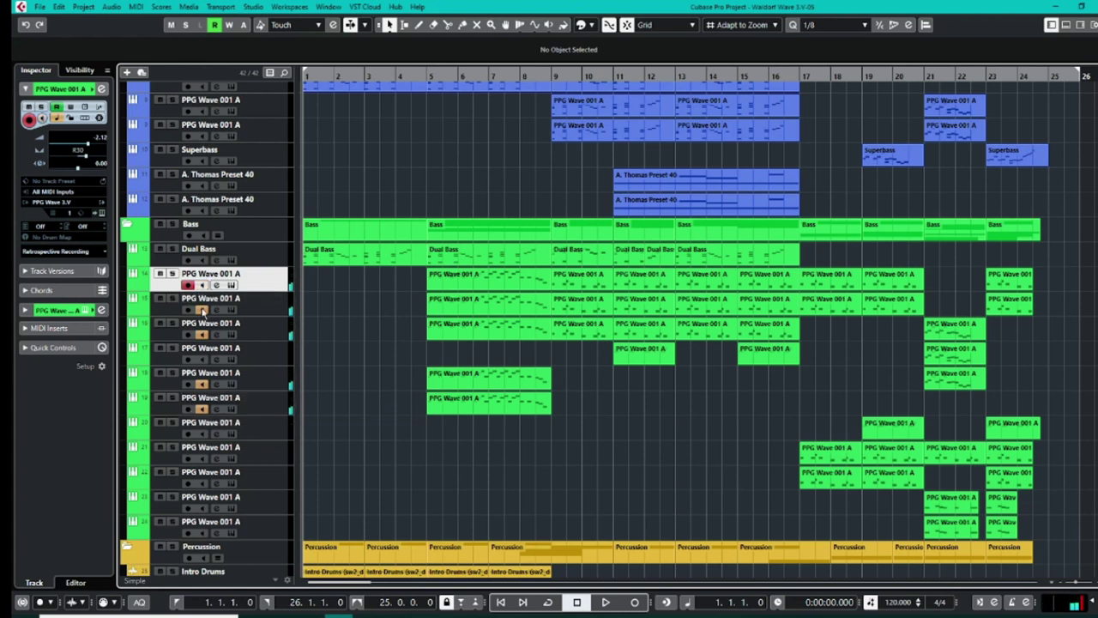
pyautogui.click(202, 309)
pyautogui.click(202, 335)
pyautogui.click(203, 383)
# Step: Turn off track 19's monitoring, then scroll down through the Percussion tracks and back to the top
pyautogui.click(203, 408)
pyautogui.scroll(4, 223, 257)
pyautogui.scroll(-8, 229, 378)
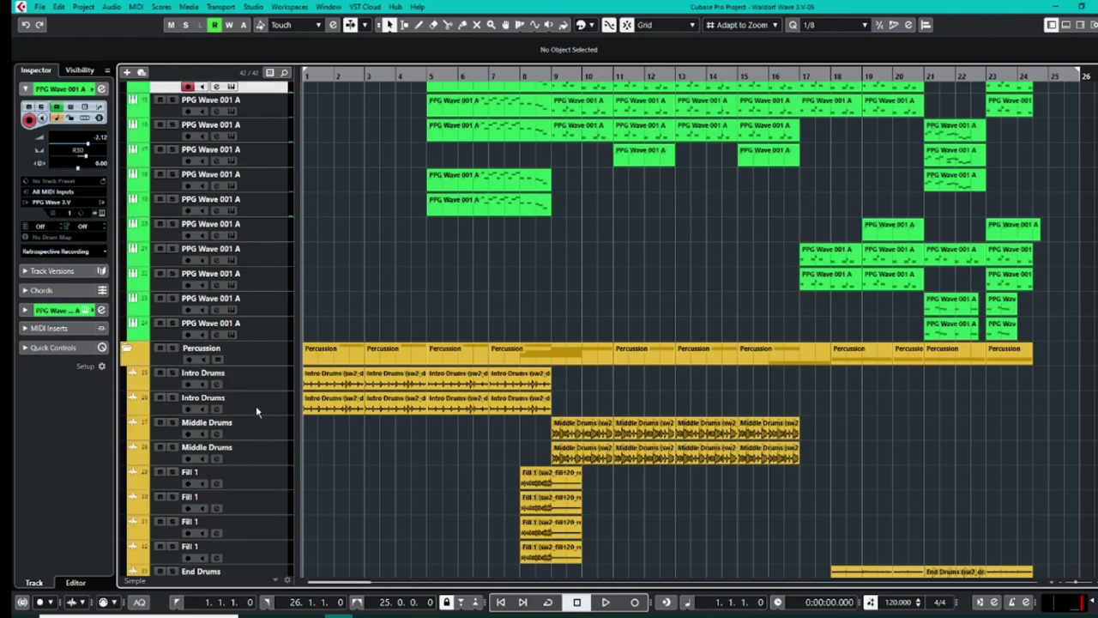
pyautogui.scroll(-3, 275, 352)
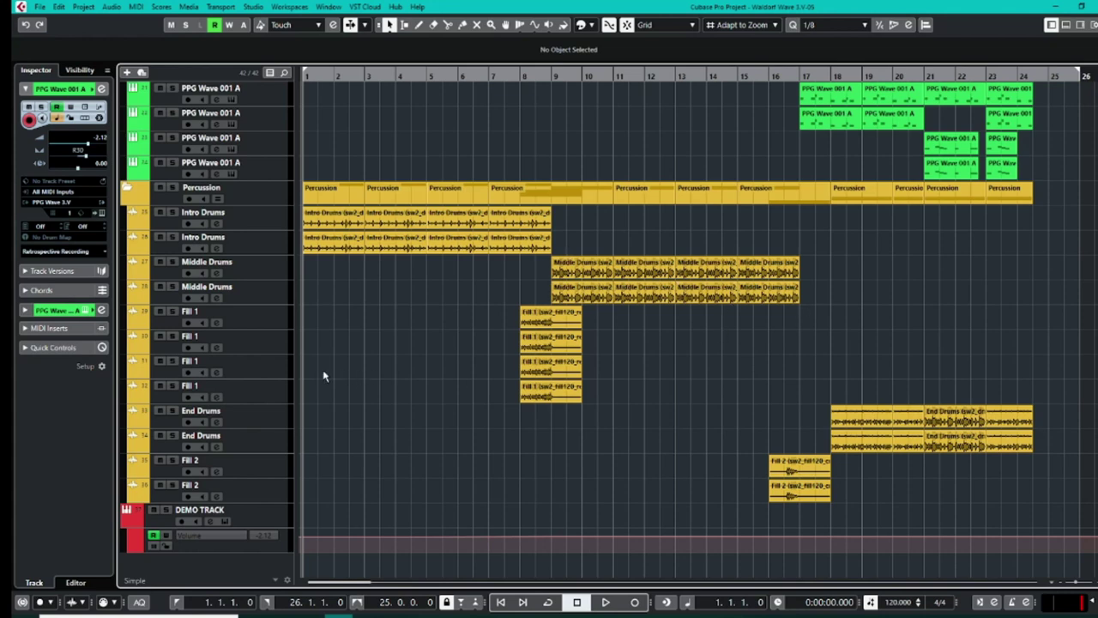
pyautogui.scroll(10, 299, 363)
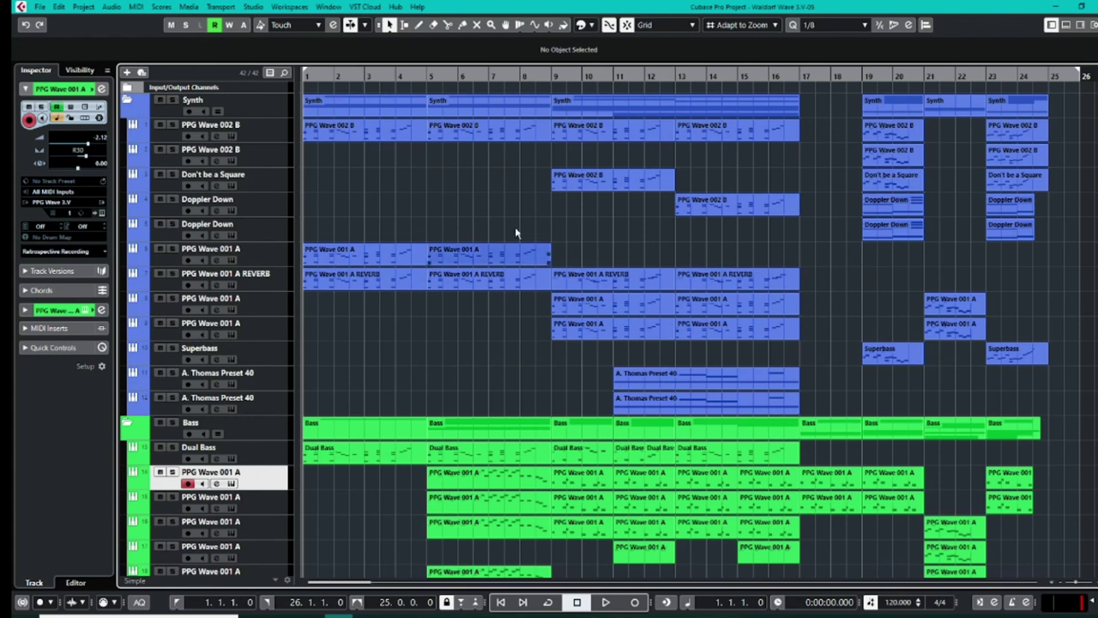
# Step: Select the Doppler Down tracks, move the playhead to bar 6, and open the second one's PPG Wave 3.V
pyautogui.click(265, 112)
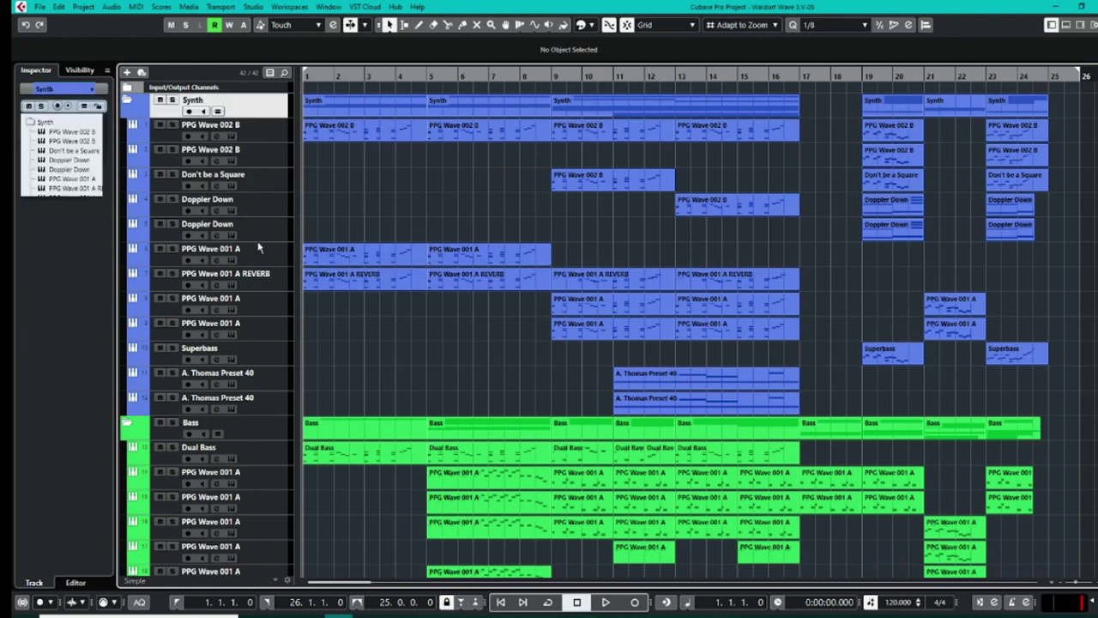
pyautogui.click(254, 309)
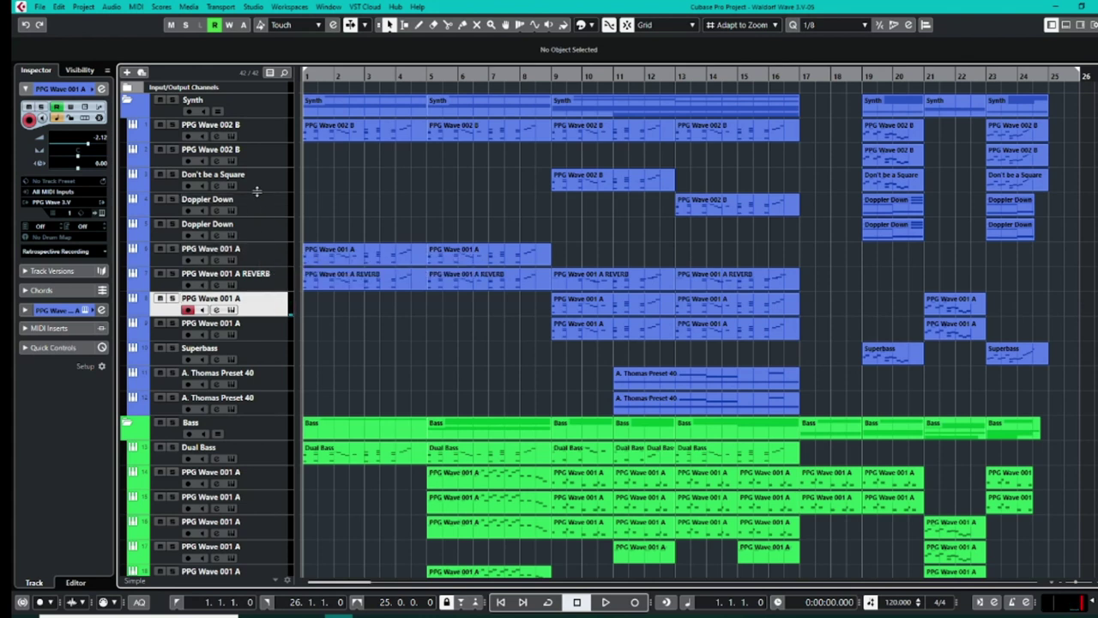
pyautogui.click(267, 214)
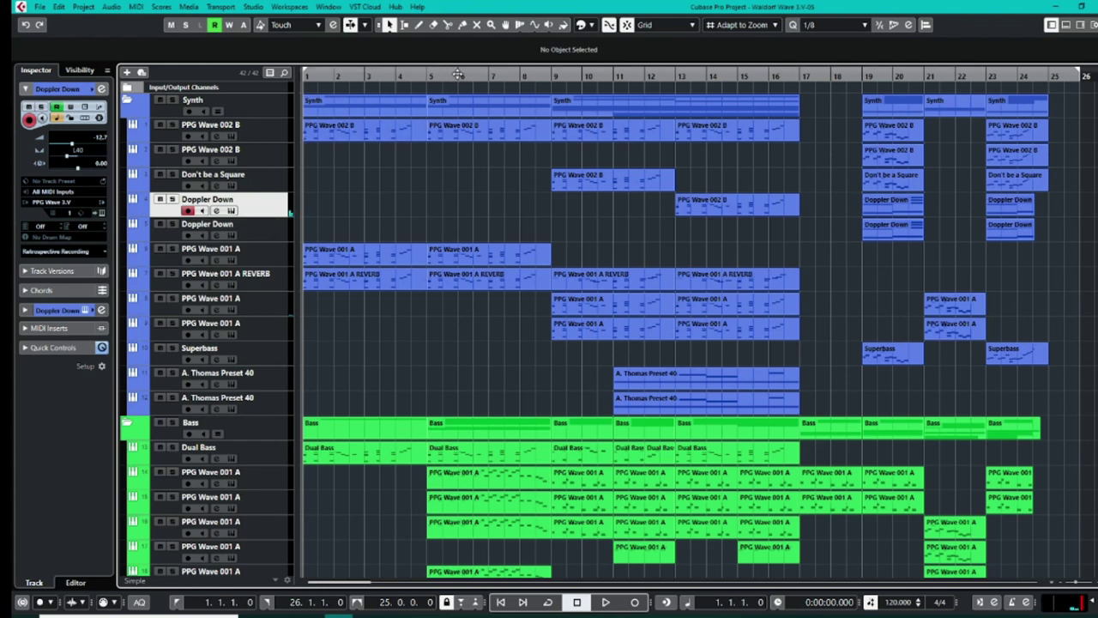
pyautogui.hotkey('shift', 'n')
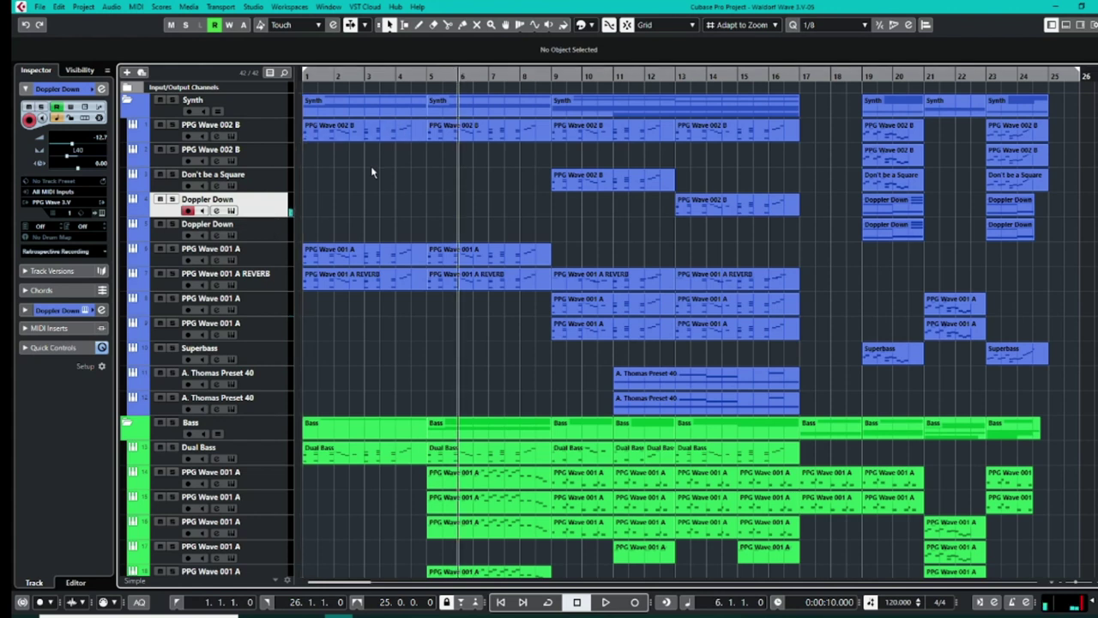
pyautogui.click(263, 237)
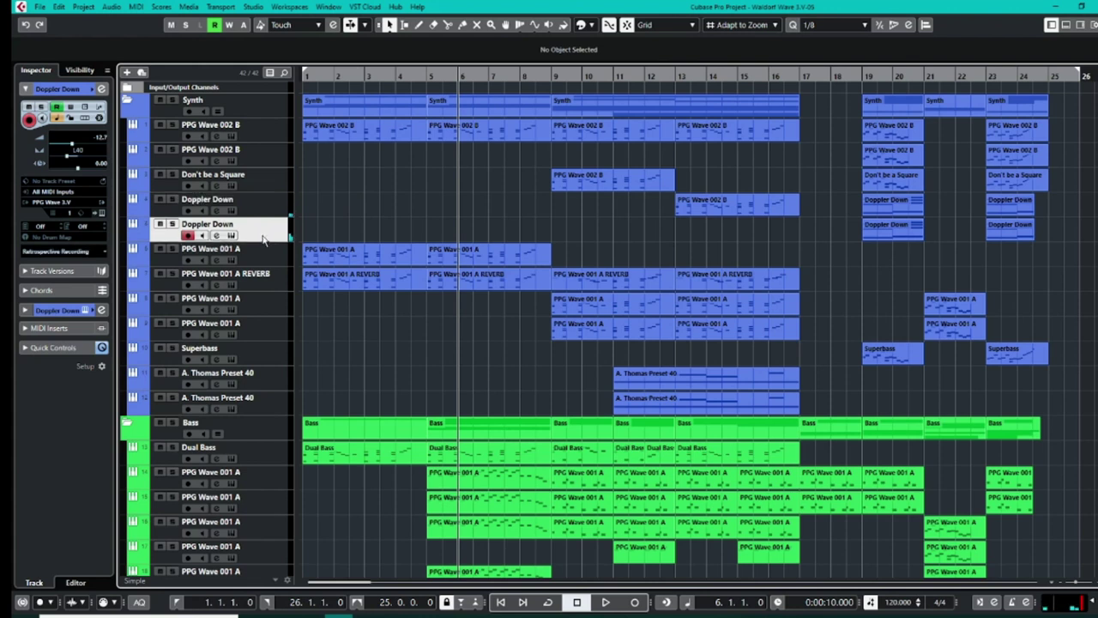
pyautogui.click(102, 213)
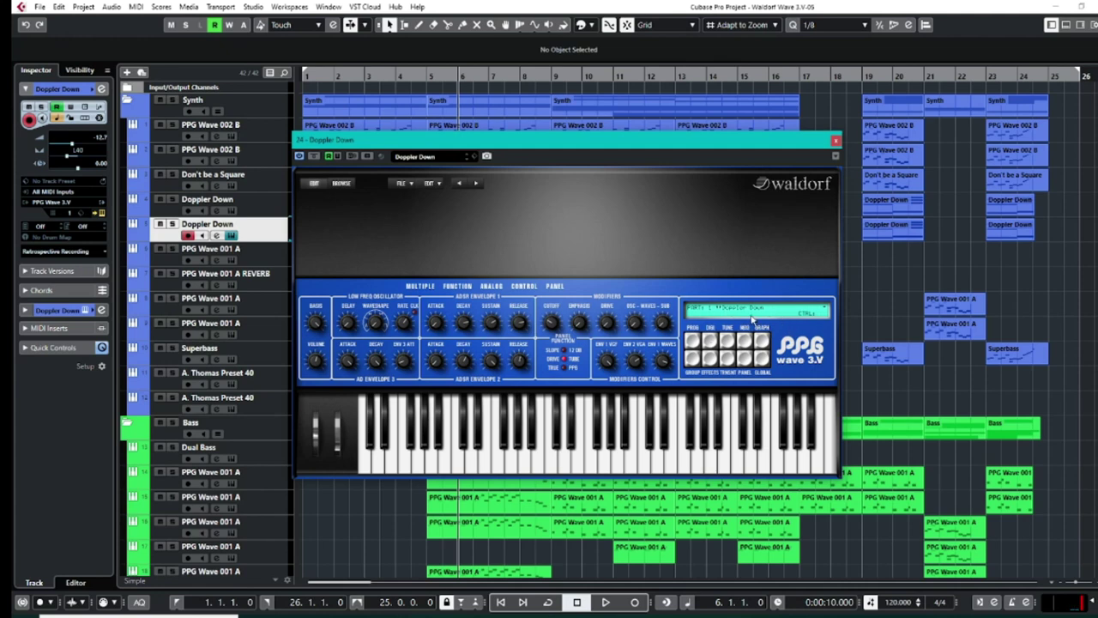
# Step: Close the Doppler Down synth and open the PPG Wave 001 A REVERB track's PPG Wave 3.V
pyautogui.click(836, 140)
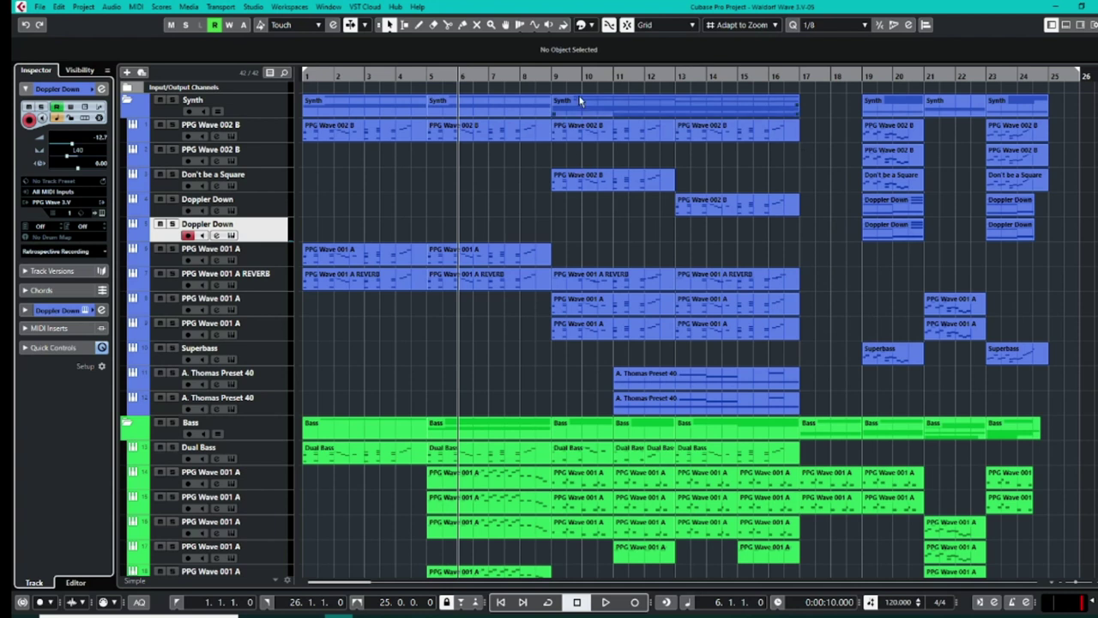
pyautogui.click(250, 281)
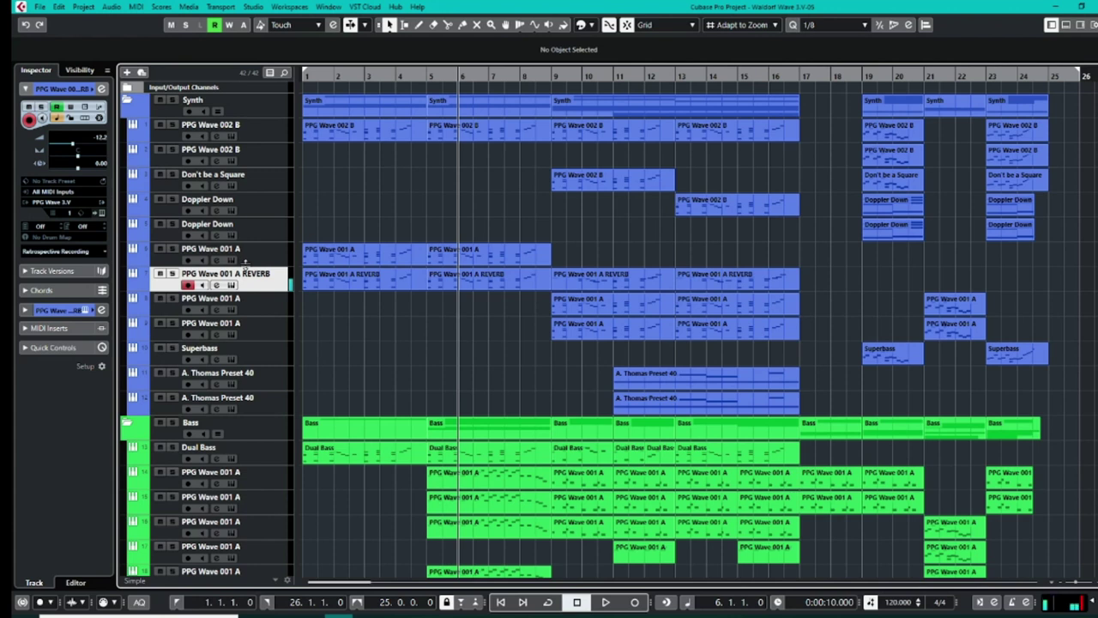
pyautogui.click(102, 212)
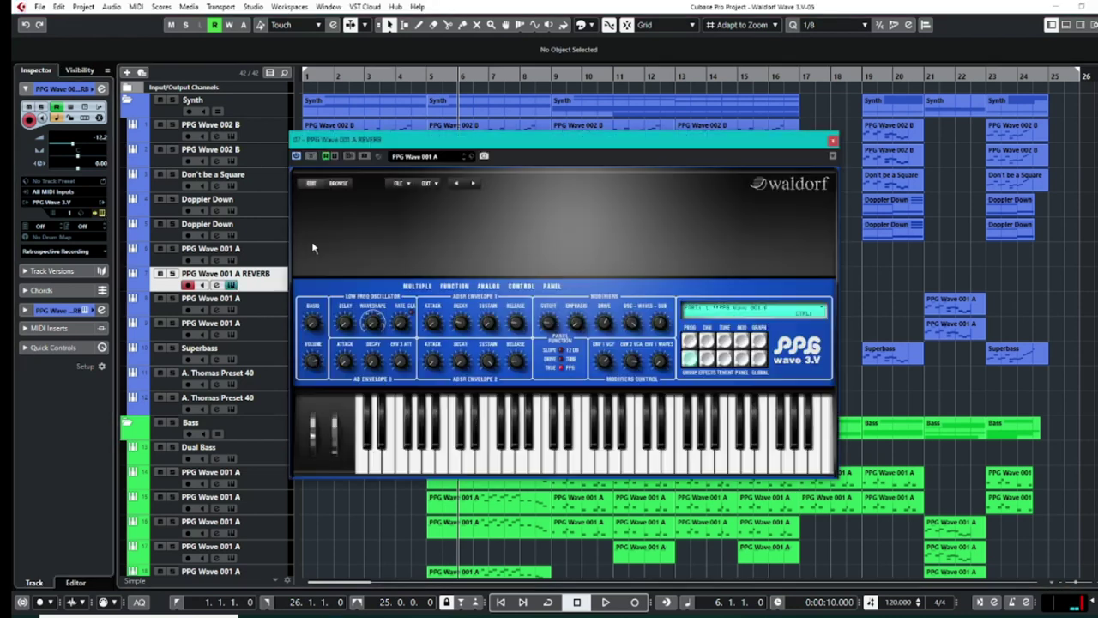
# Step: Browse the MIDI, GRAPH, DIG, PROG and Effects pages, switch Reverb on, and close the synth
pyautogui.click(743, 341)
pyautogui.click(760, 341)
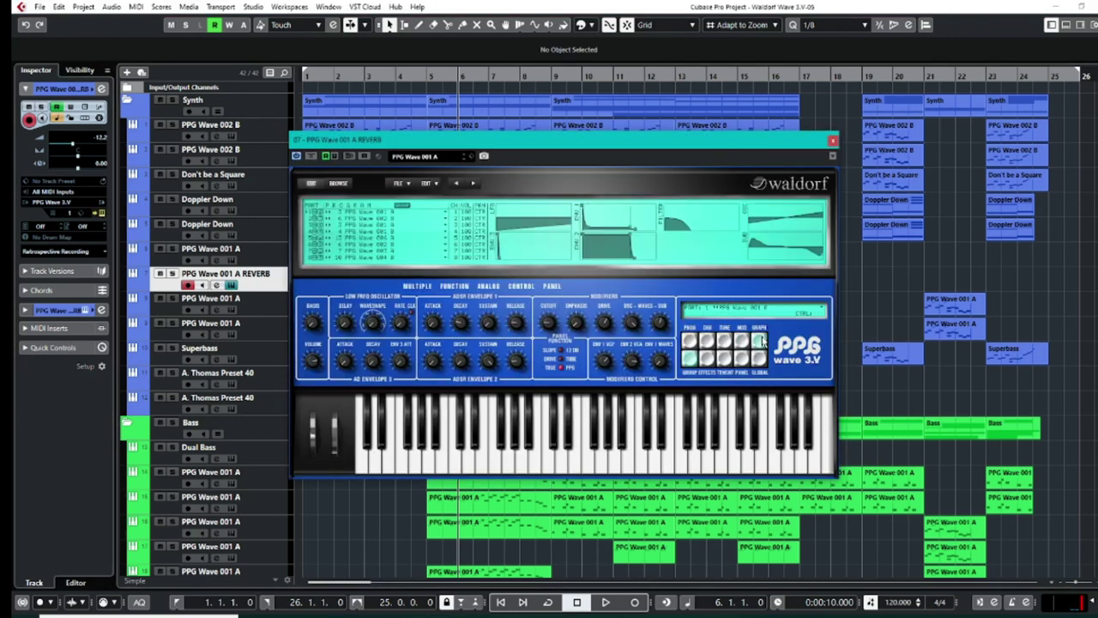
pyautogui.click(707, 342)
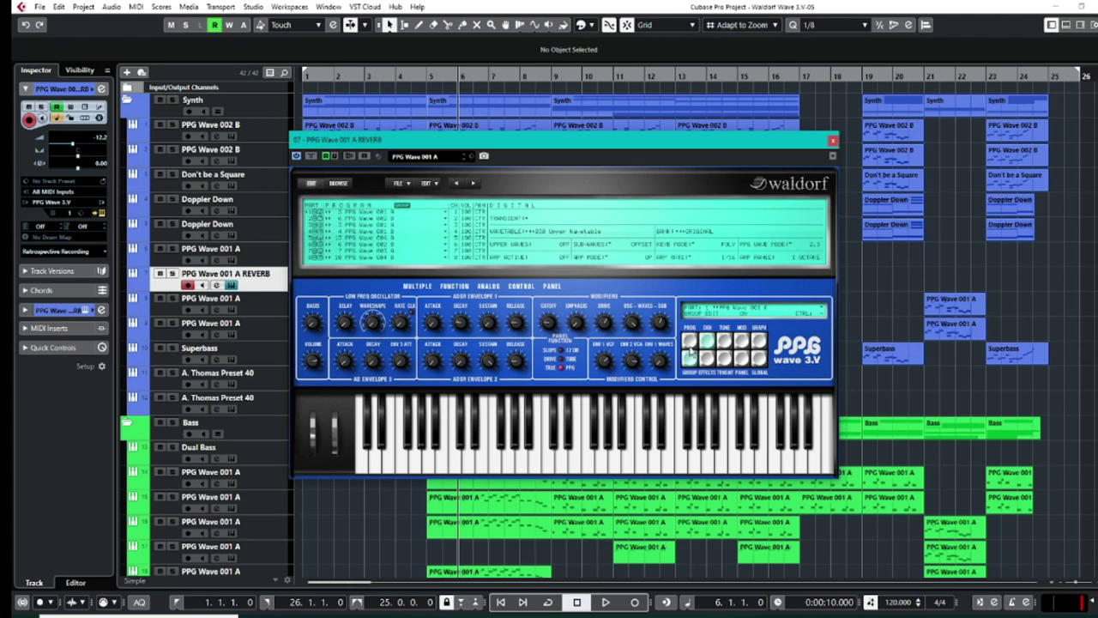
pyautogui.click(690, 343)
pyautogui.click(740, 359)
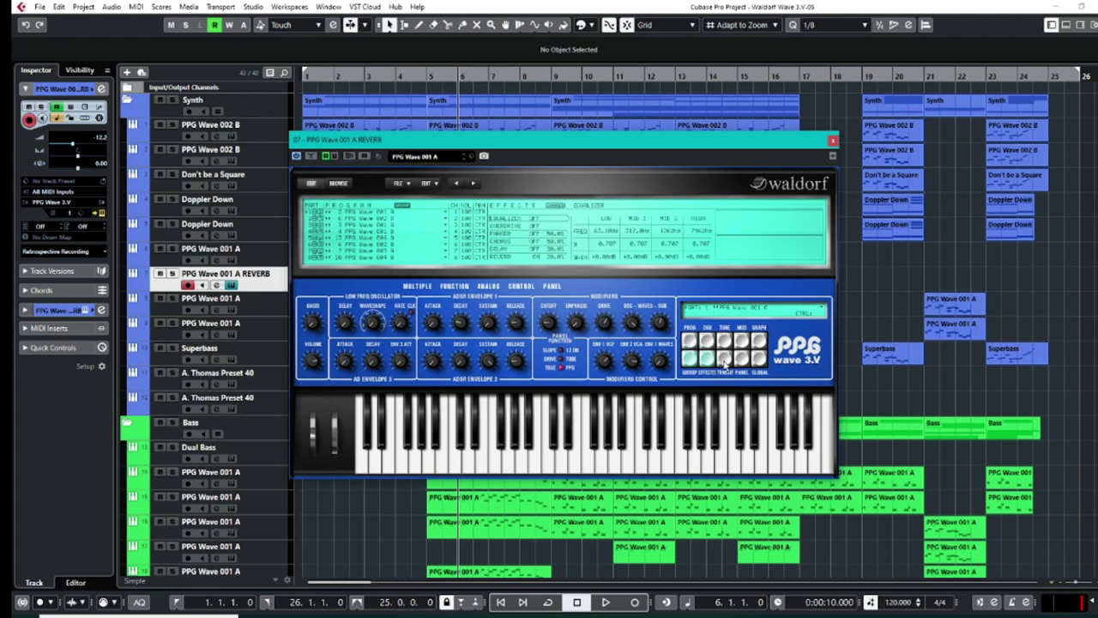
pyautogui.click(538, 258)
pyautogui.click(832, 141)
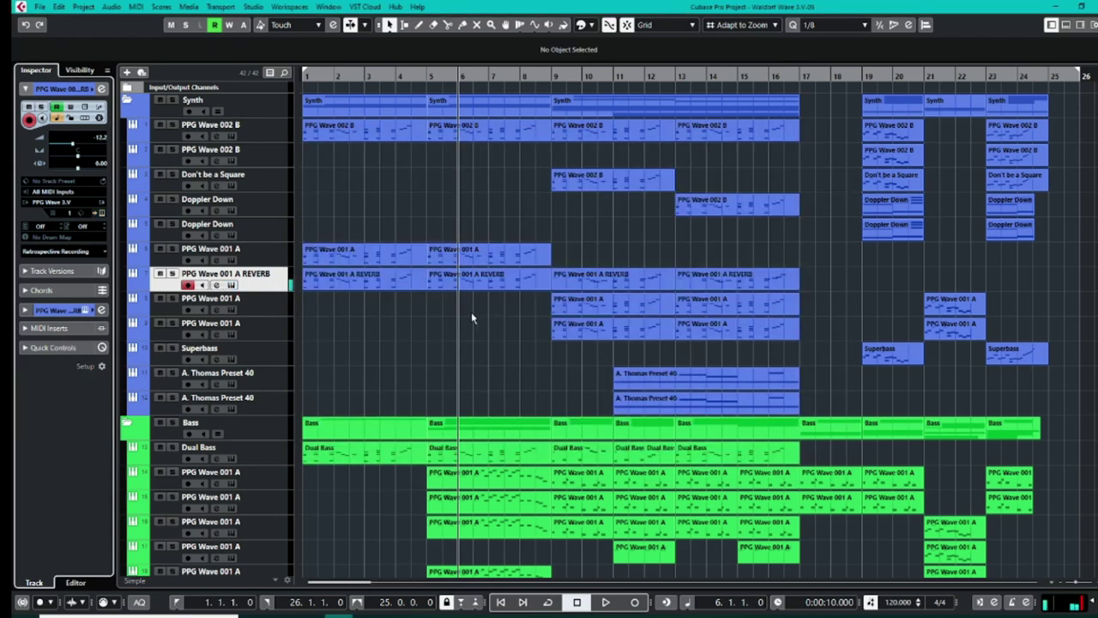
# Step: Solo the REVERB track, play it from bar 1 while toggling its automation lanes, then stop at start
pyautogui.click(173, 273)
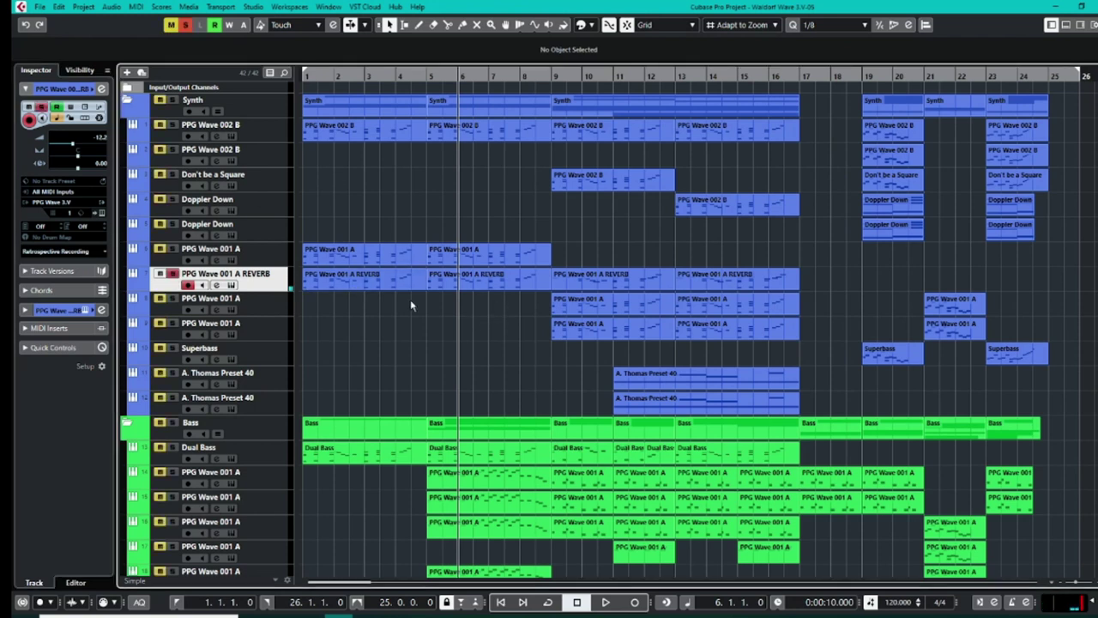
pyautogui.click(501, 602)
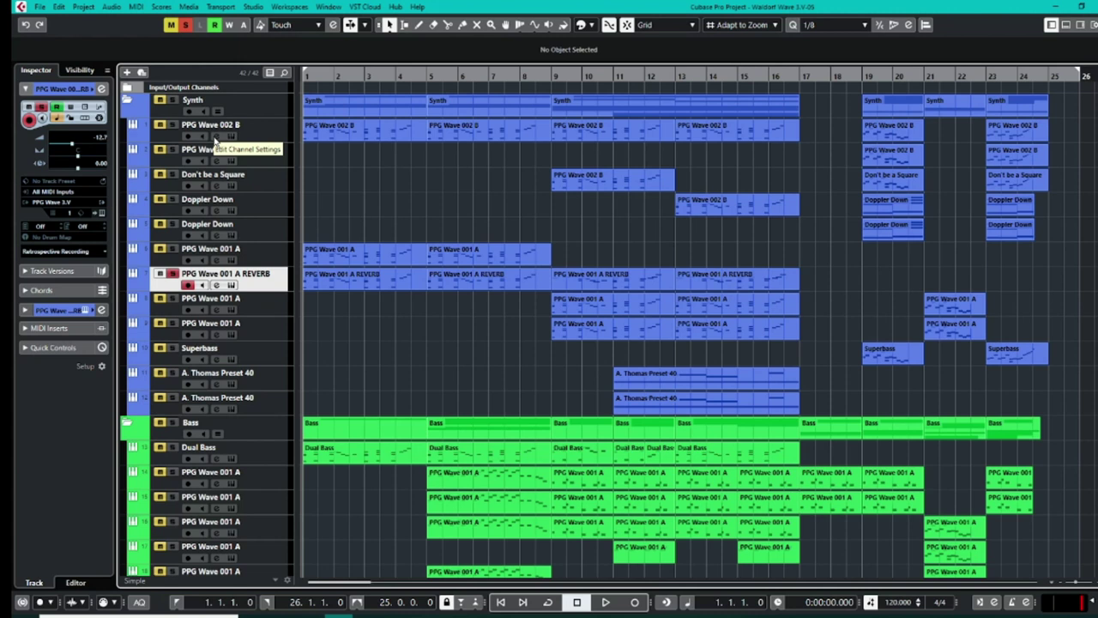
pyautogui.press('space')
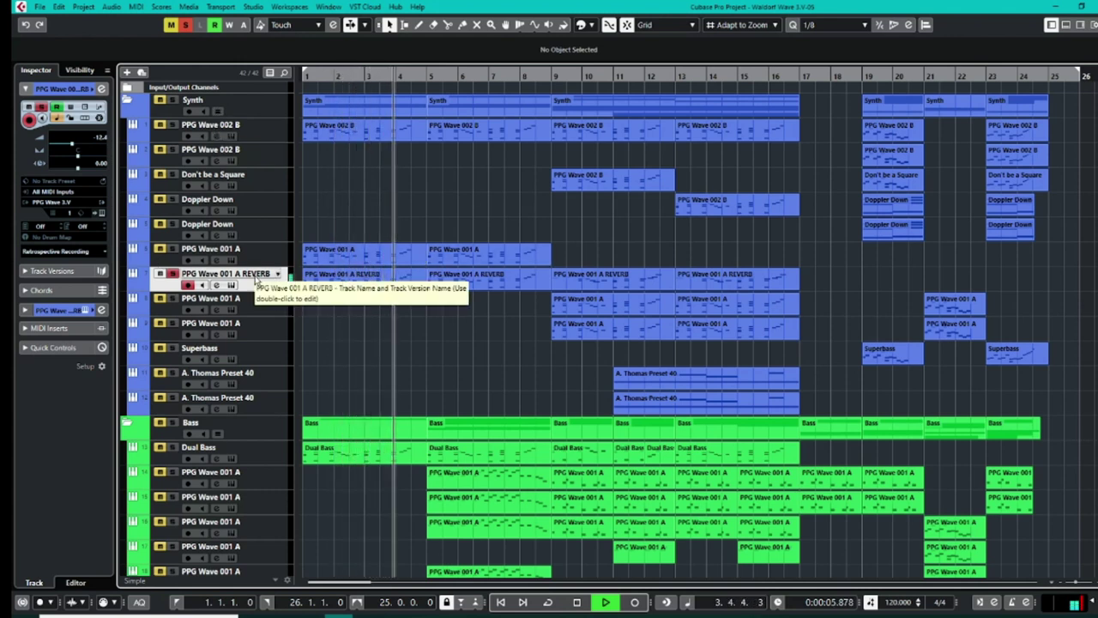
pyautogui.click(133, 288)
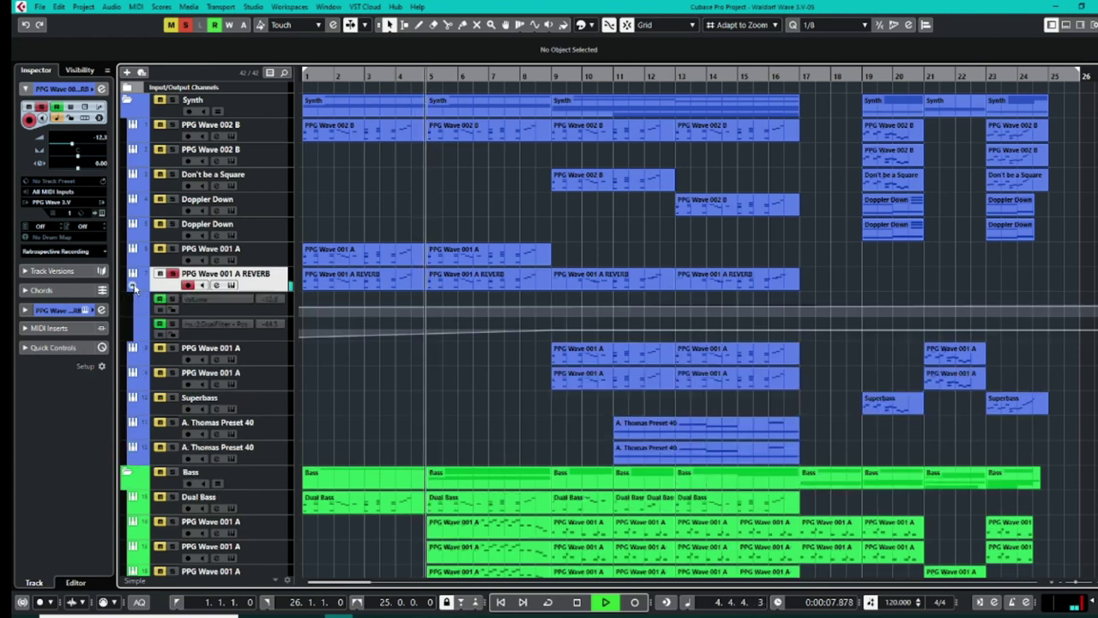
pyautogui.click(133, 287)
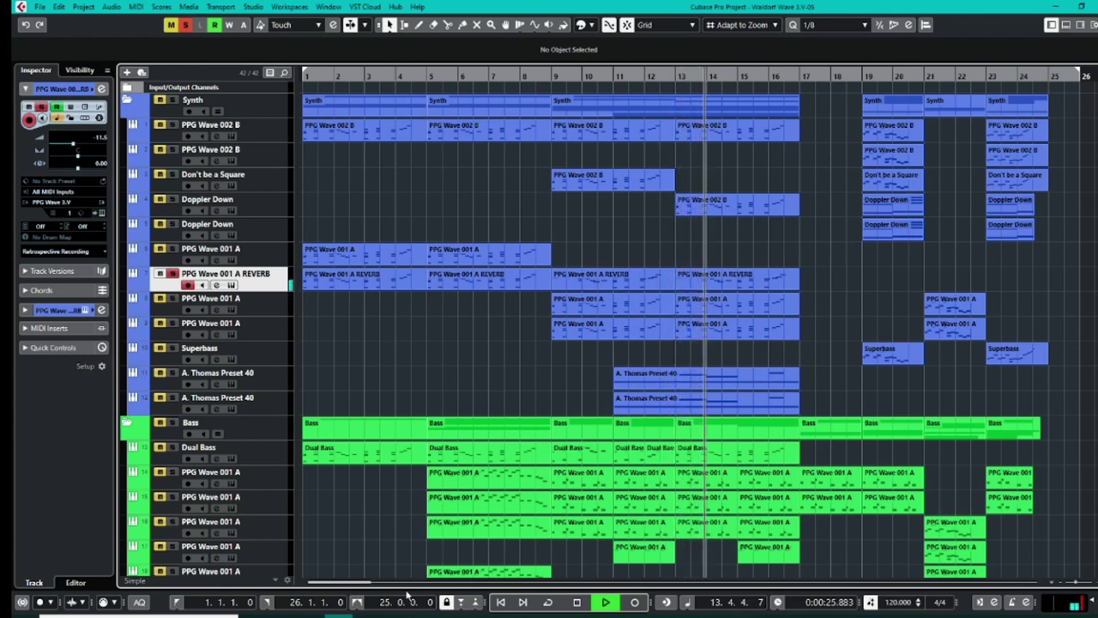
pyautogui.press('space')
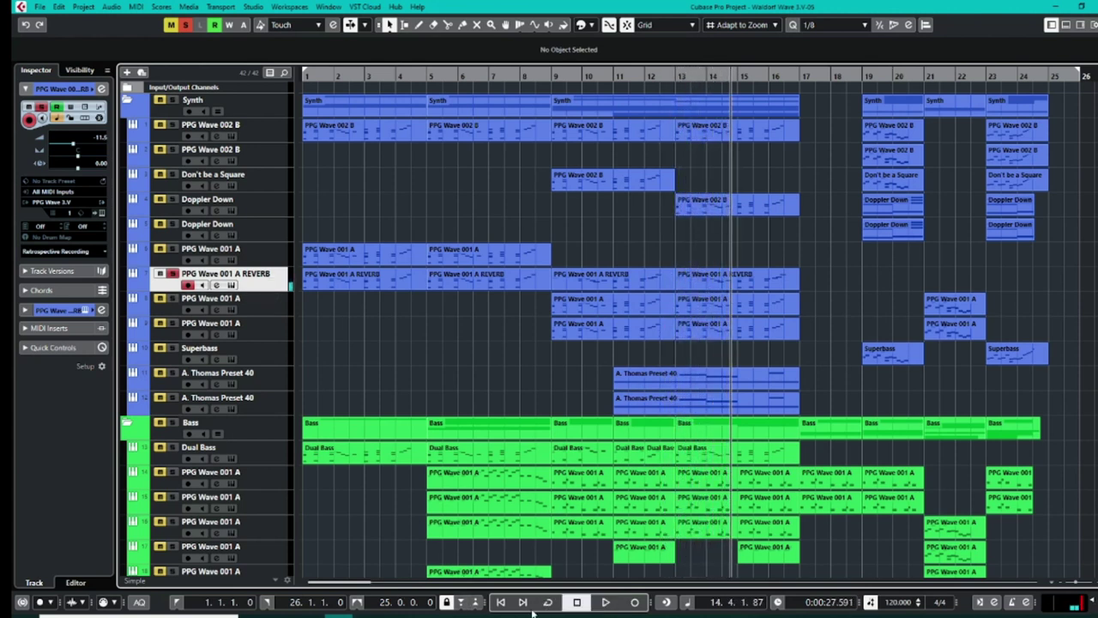
pyautogui.click(500, 602)
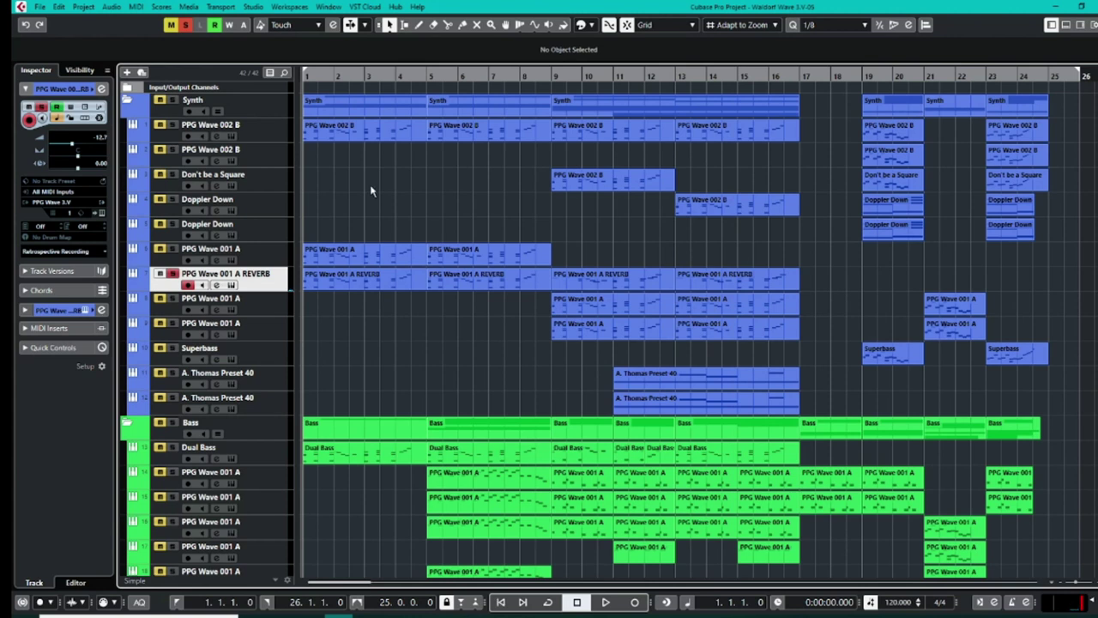
# Step: Solo the whole Synth folder and play it from bar 5
pyautogui.click(173, 100)
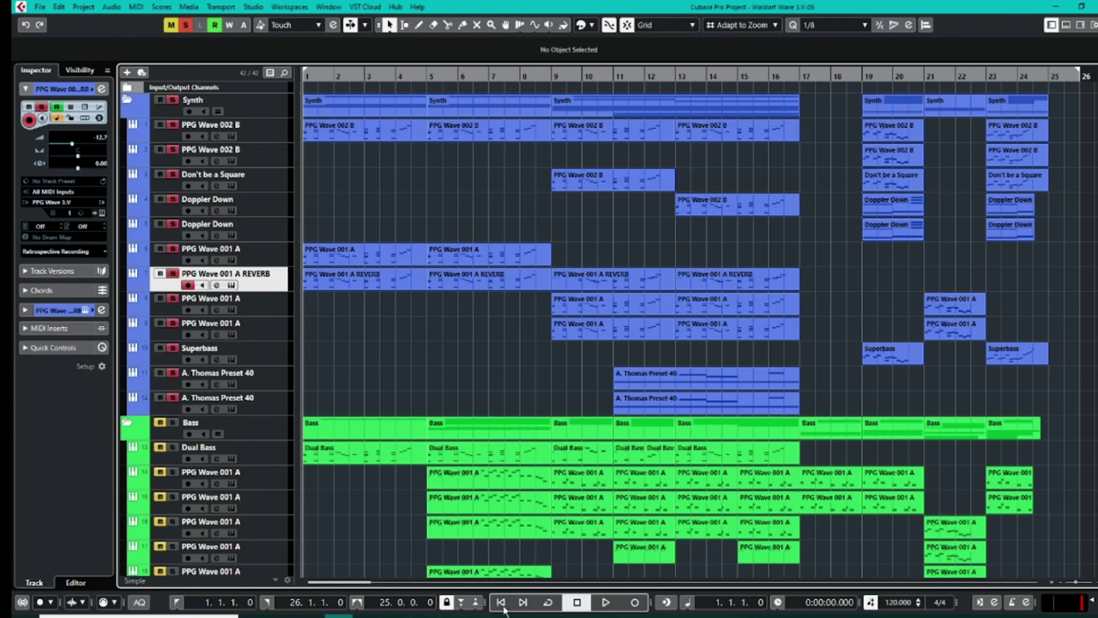
pyautogui.click(605, 602)
pyautogui.click(427, 73)
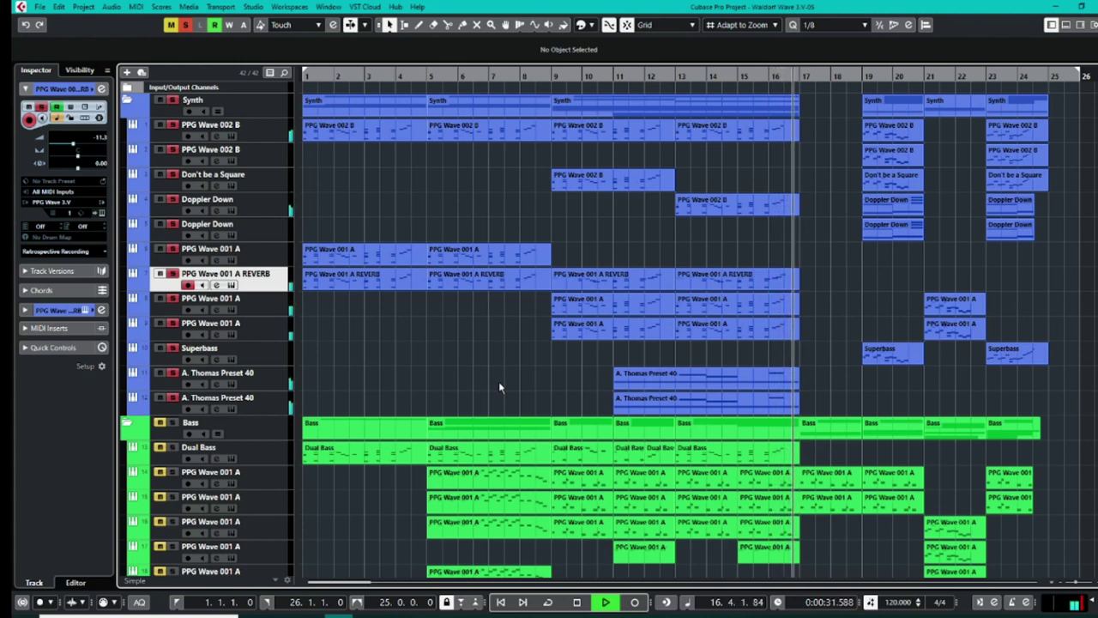
pyautogui.press('space')
# Step: Play the soloed Synth folder from bar 19, then return to the project start
pyautogui.click(863, 75)
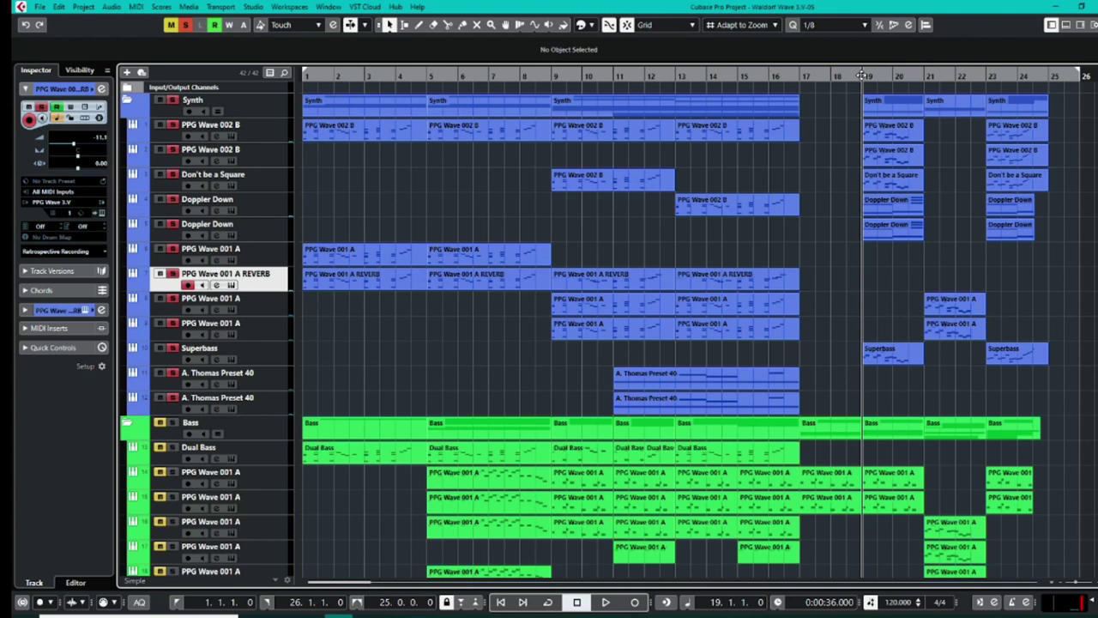
pyautogui.press('space')
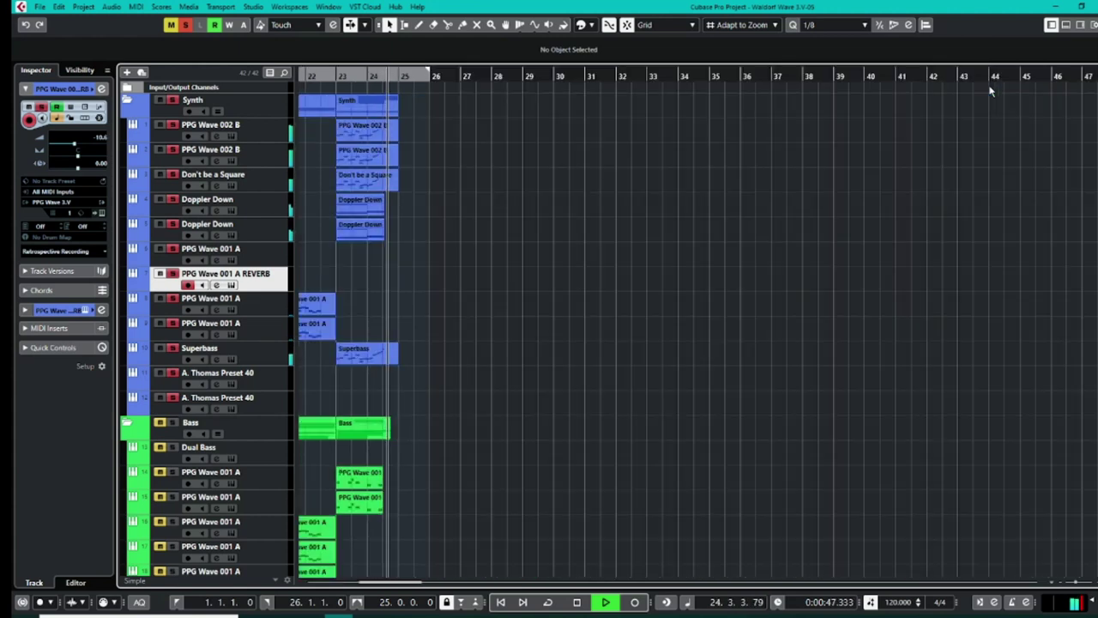
pyautogui.press('space')
pyautogui.click(501, 602)
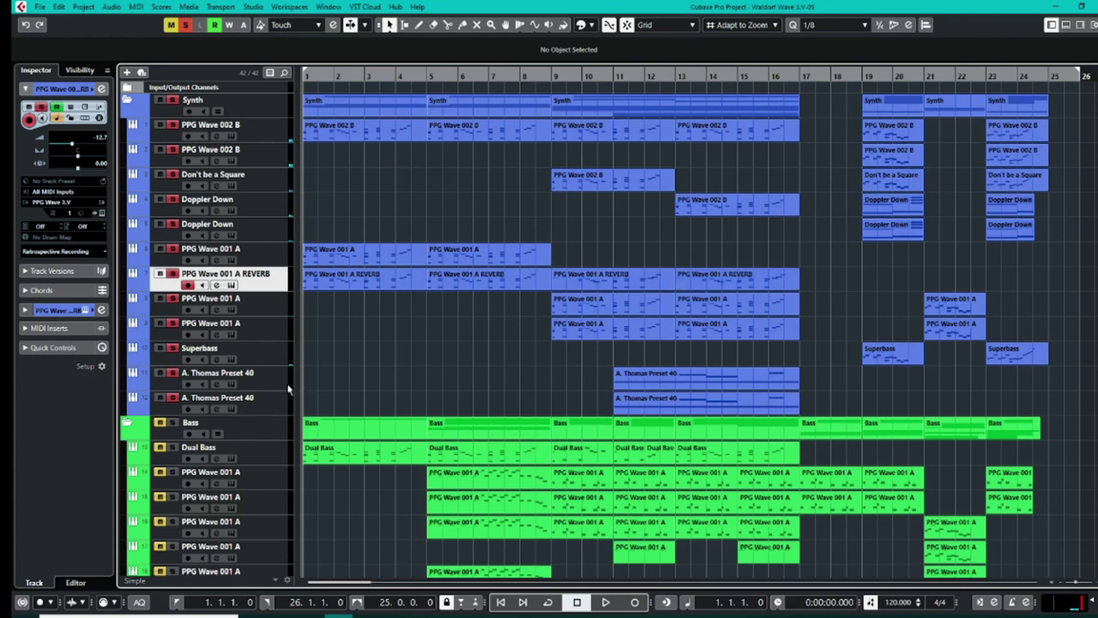
# Step: Move the solo from the Synth folder to A. Thomas Preset 40 and play it from bar 11
pyautogui.click(183, 376)
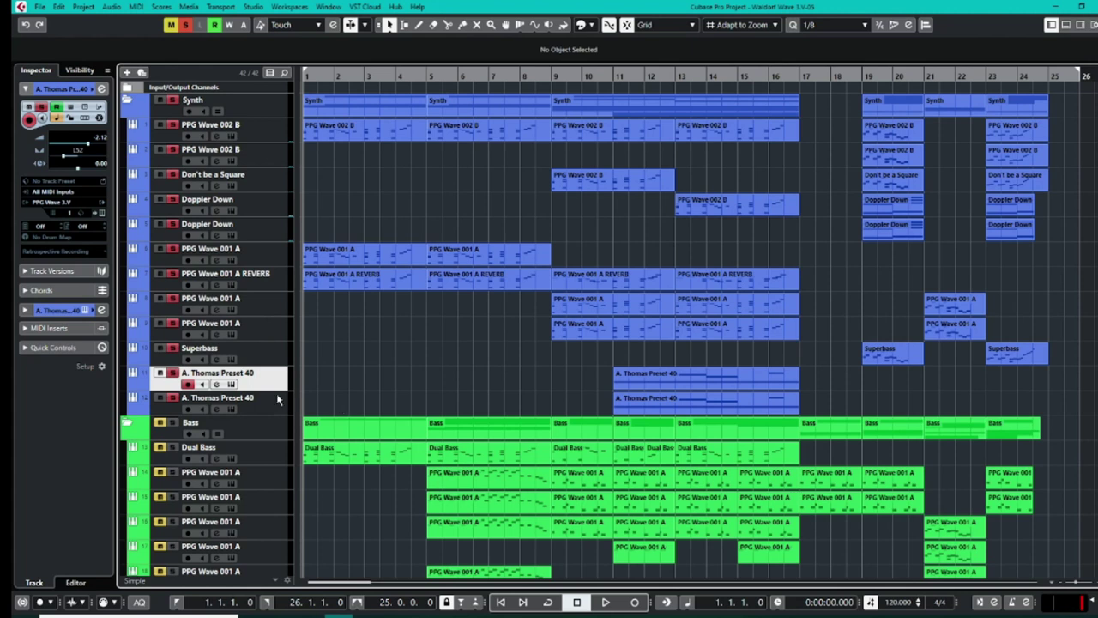
pyautogui.click(171, 101)
pyautogui.click(174, 374)
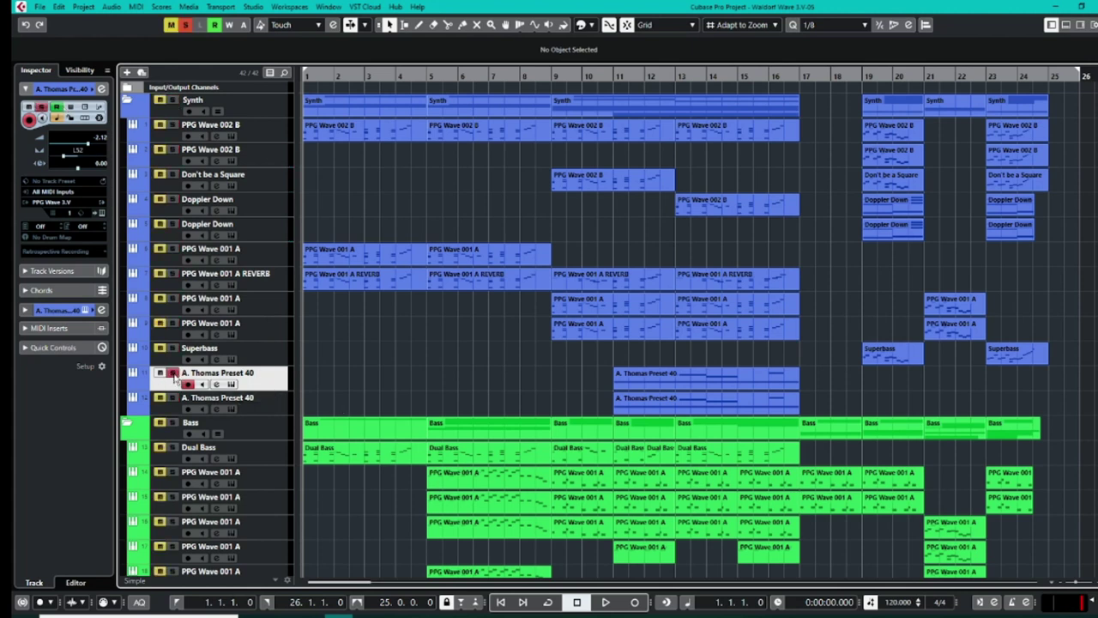
pyautogui.click(614, 76)
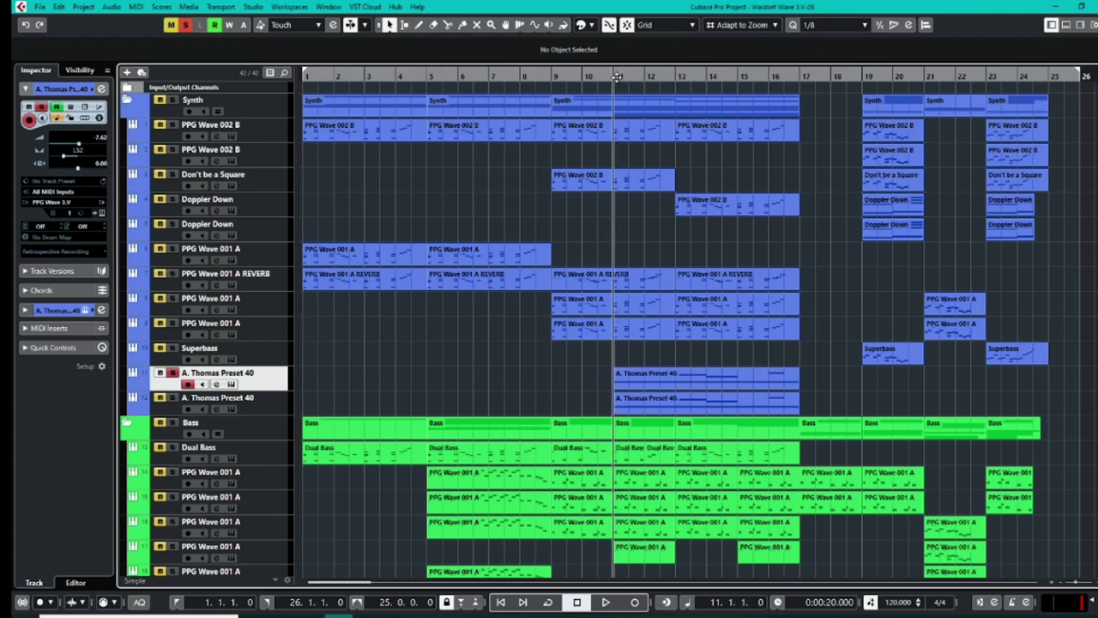
pyautogui.press('space')
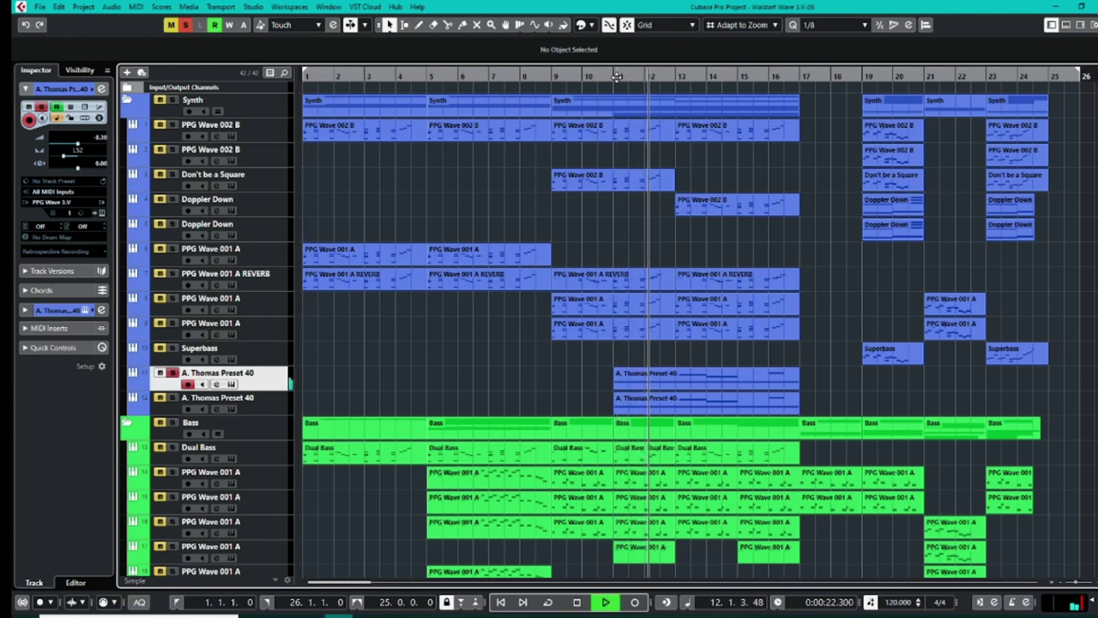
pyautogui.press('space')
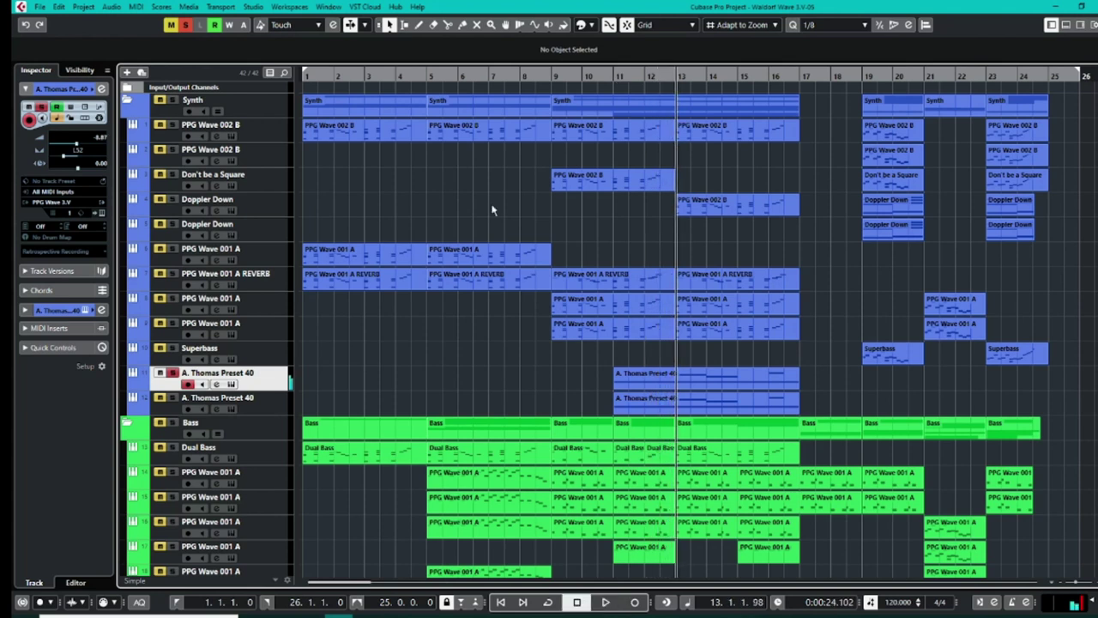
# Step: Open the track's PPG Wave 3.V and browse its program list, tuning, modulation, waveform, transient and FX sample-rate pages
pyautogui.click(100, 212)
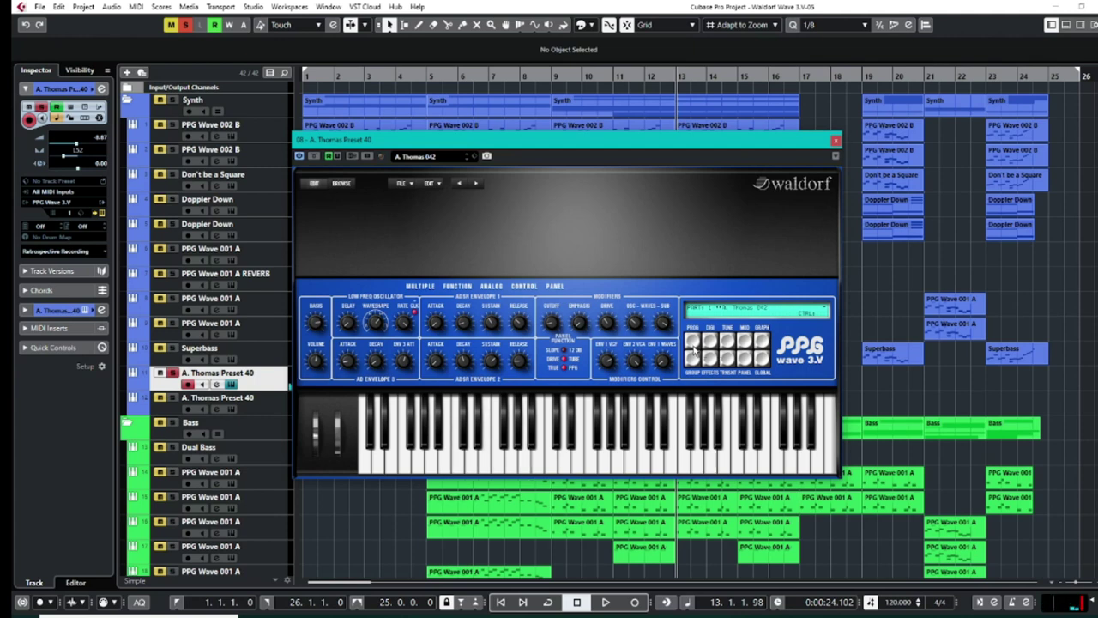
pyautogui.click(692, 341)
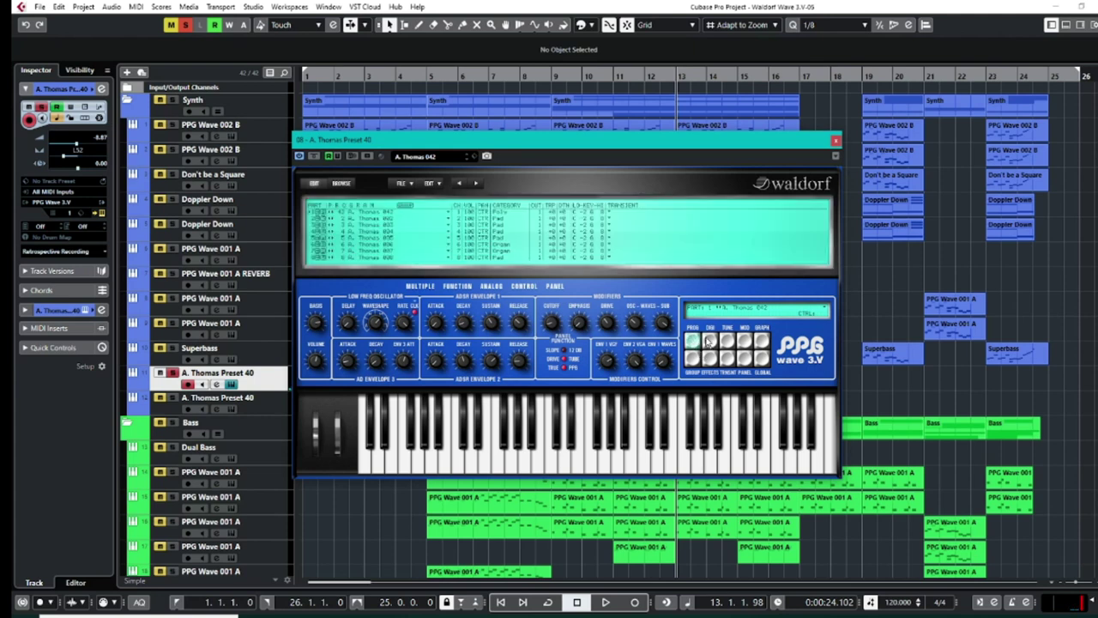
pyautogui.click(710, 340)
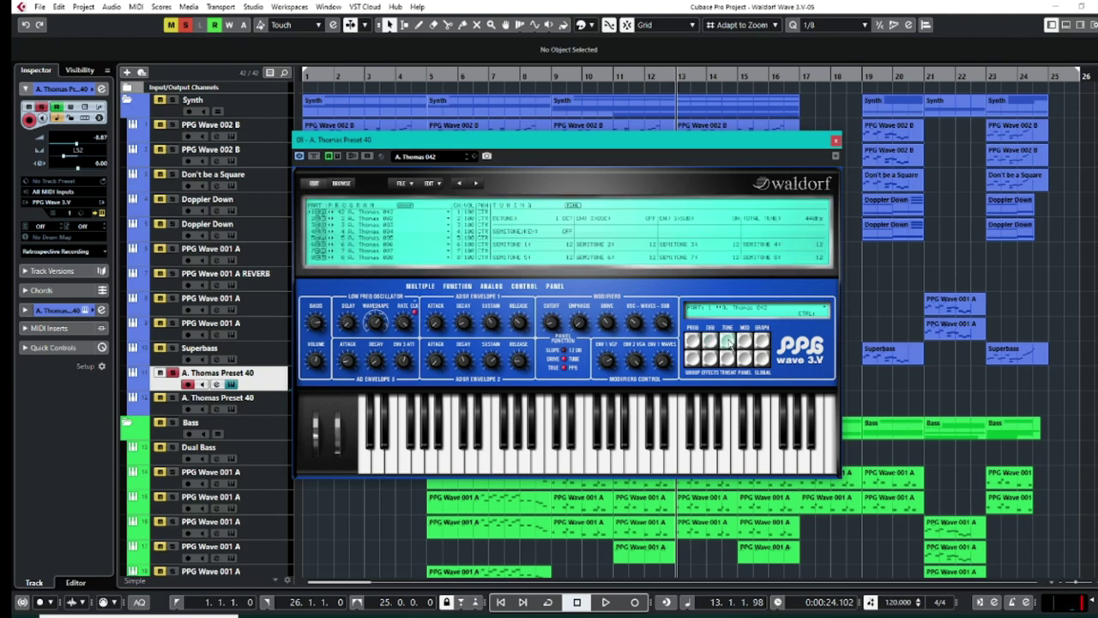
pyautogui.click(749, 344)
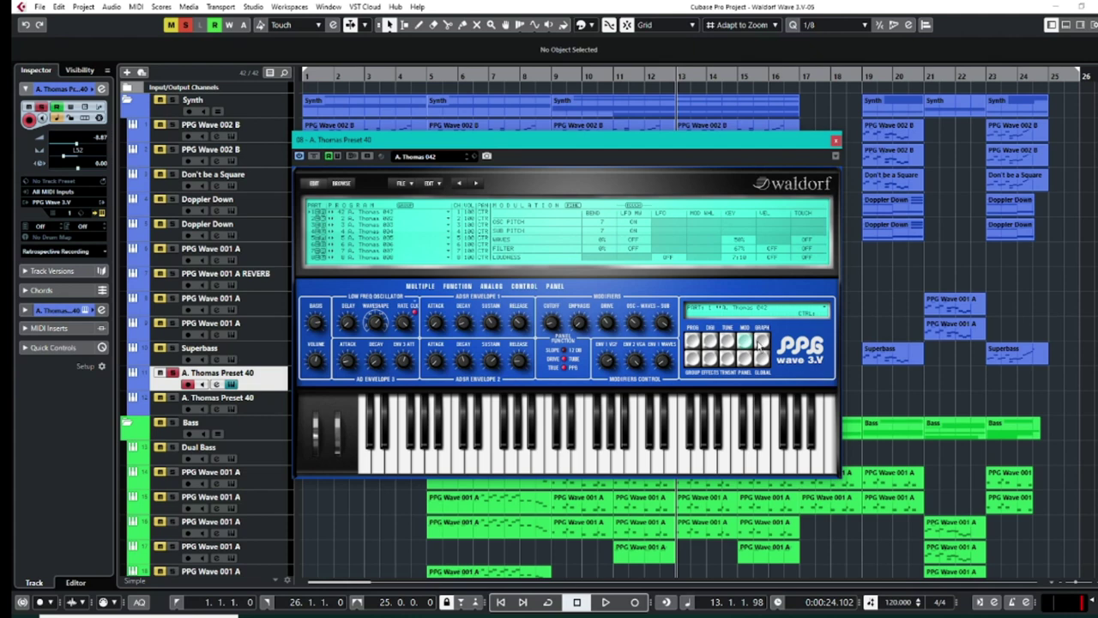
pyautogui.click(758, 340)
pyautogui.click(728, 358)
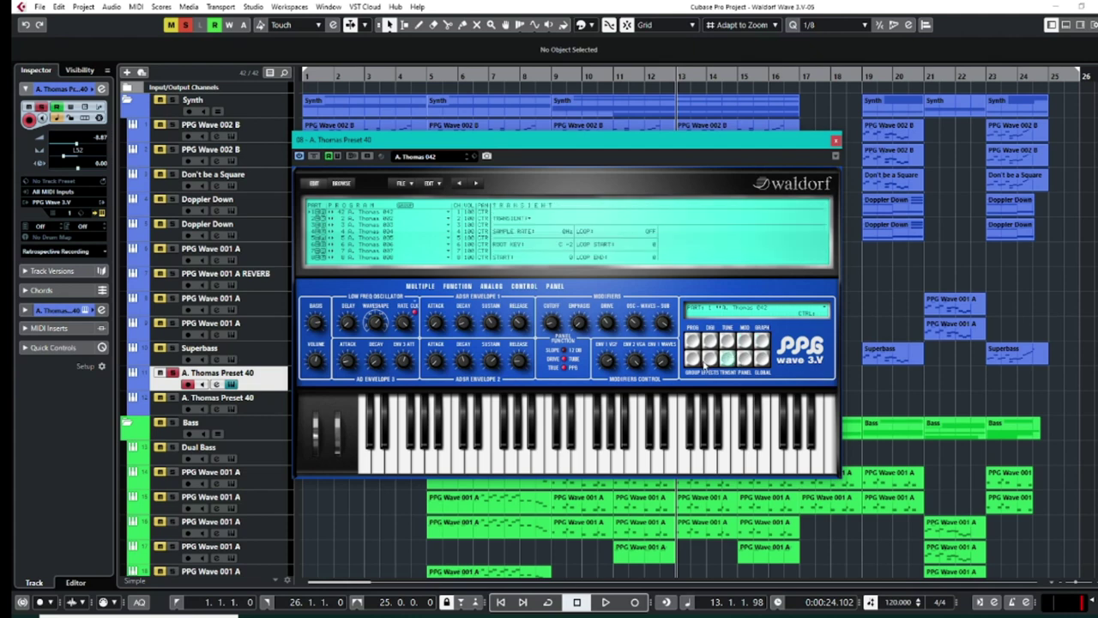
pyautogui.click(690, 360)
# Step: Close the A. Thomas Preset 40 PPG Wave 3.V plugin window
pyautogui.click(836, 141)
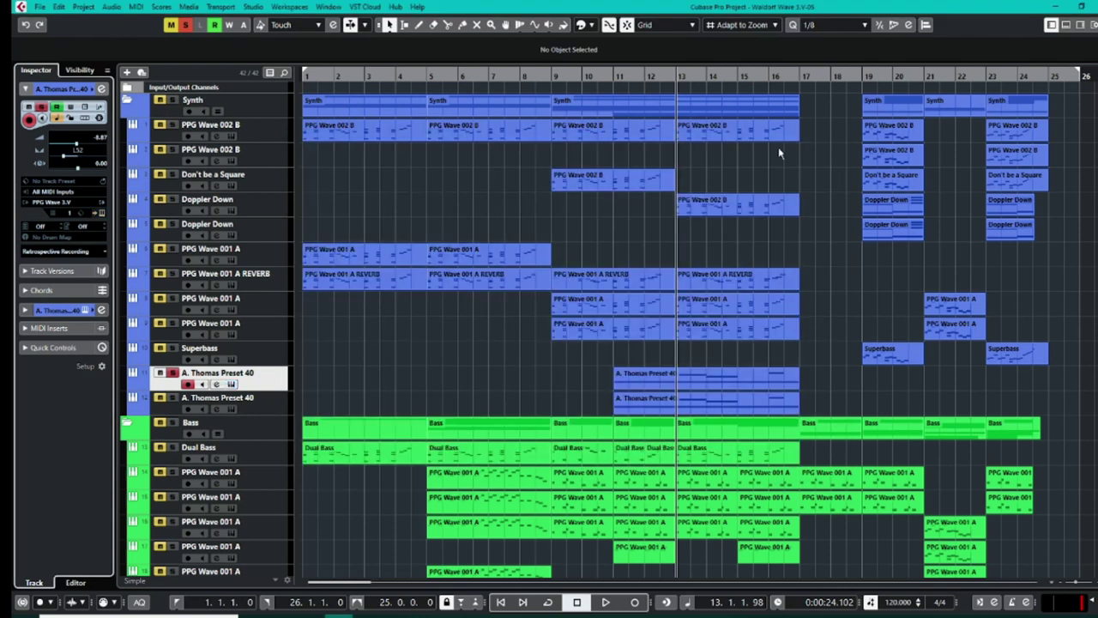